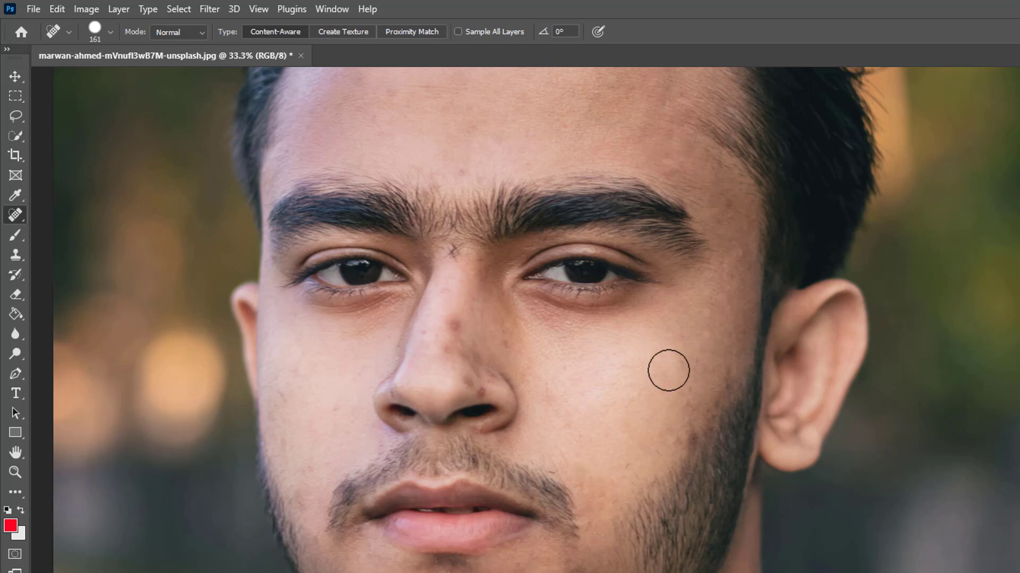
Set the Spot Healing Brush size to 75 px and remove the blemishes on the nose
right_click(455, 323)
key(Return)
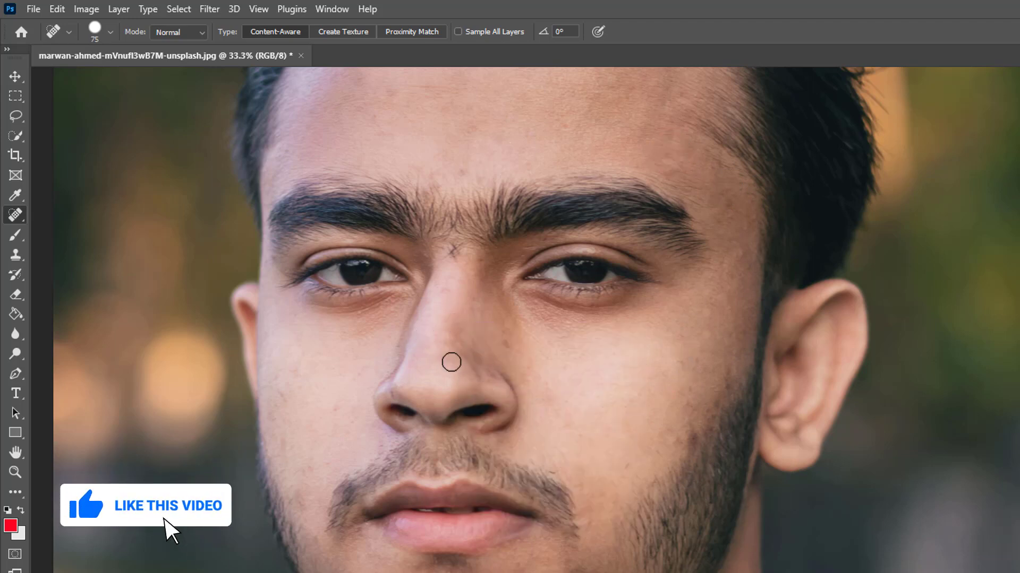
click(501, 342)
click(462, 329)
Heal the small blemishes on the cheek and jaw near the man's smaller visible ear
scroll(578, 489, down, 1)
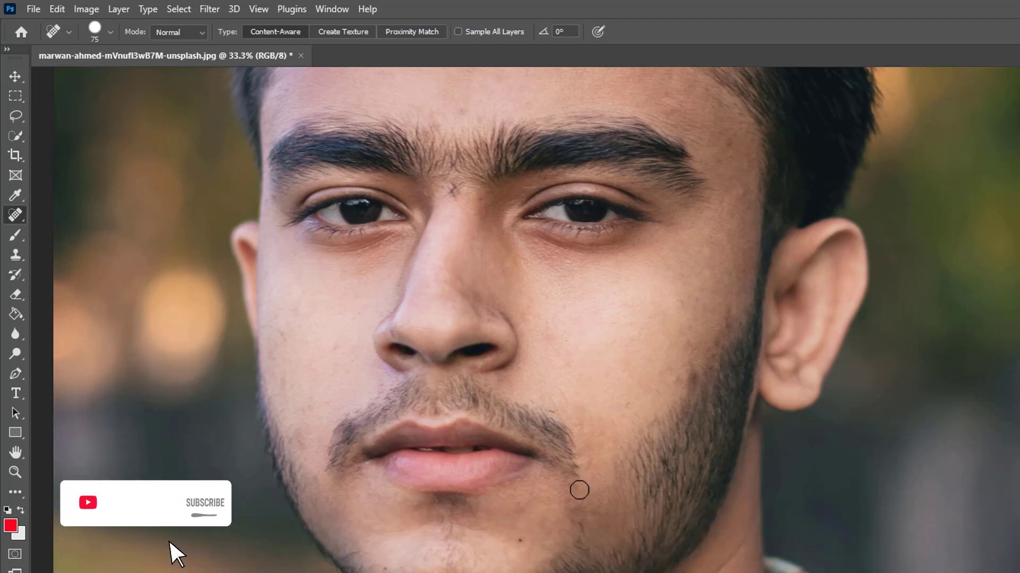
click(316, 481)
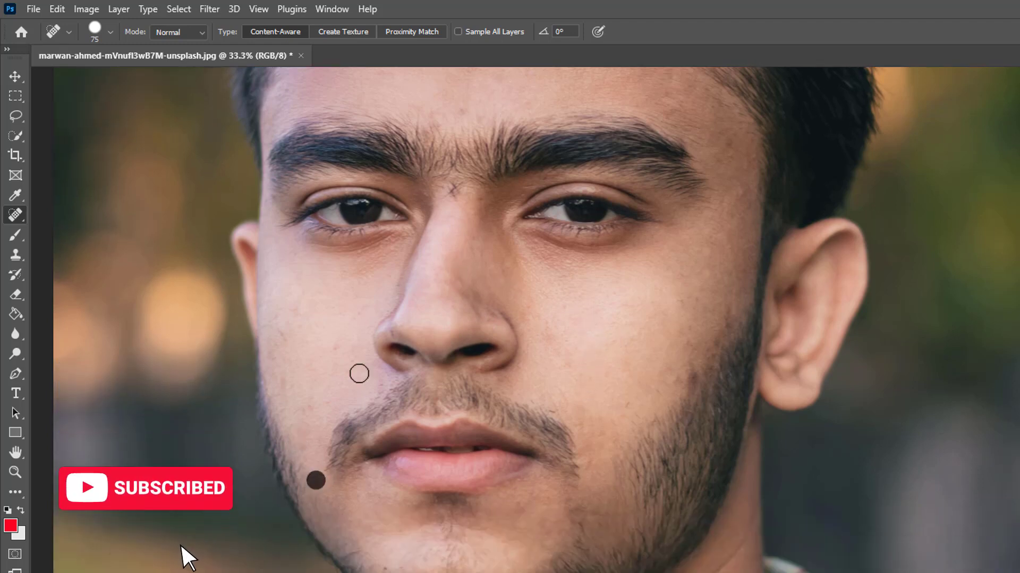
click(337, 350)
click(279, 336)
click(361, 307)
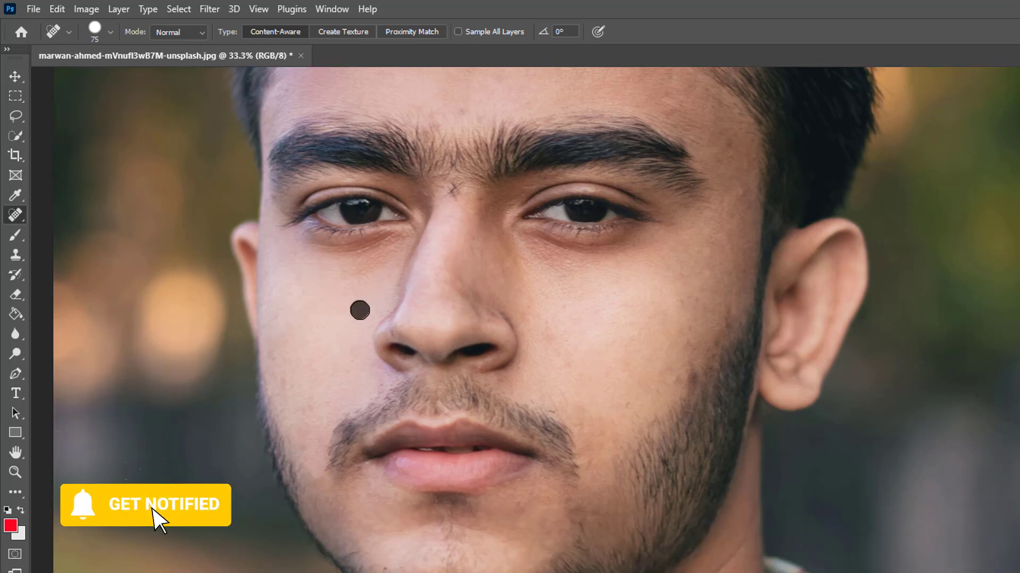
click(285, 384)
Heal the small blemishes on the forehead above the eyebrows
scroll(401, 276, up, 1)
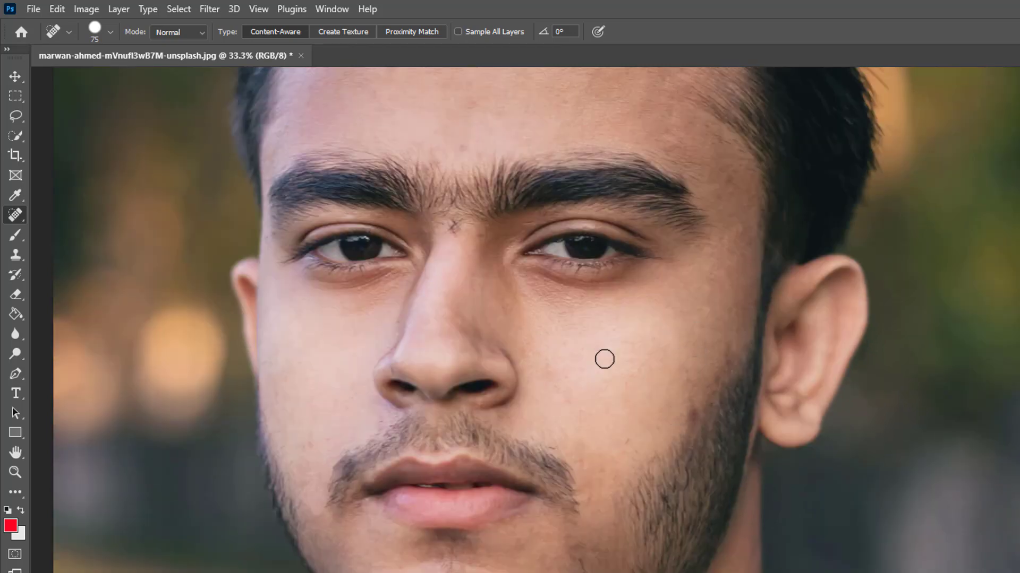
scroll(604, 360, up, 1)
scroll(354, 215, up, 2)
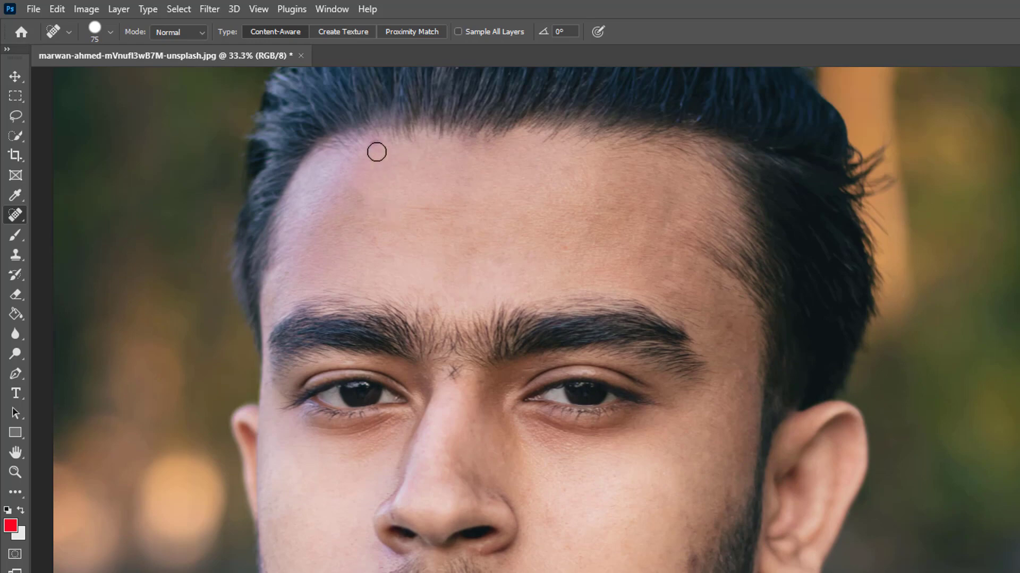
click(387, 262)
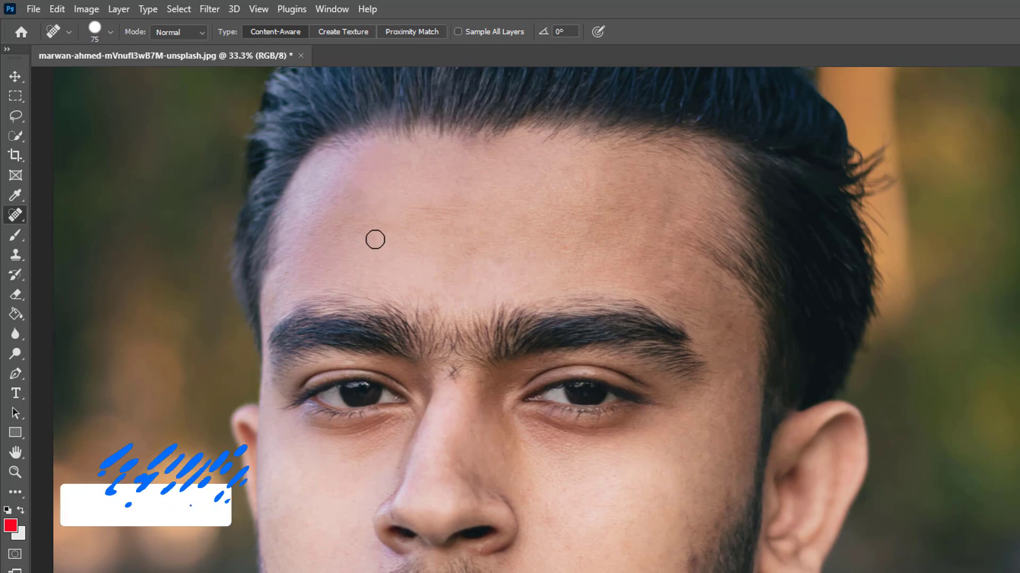
click(457, 227)
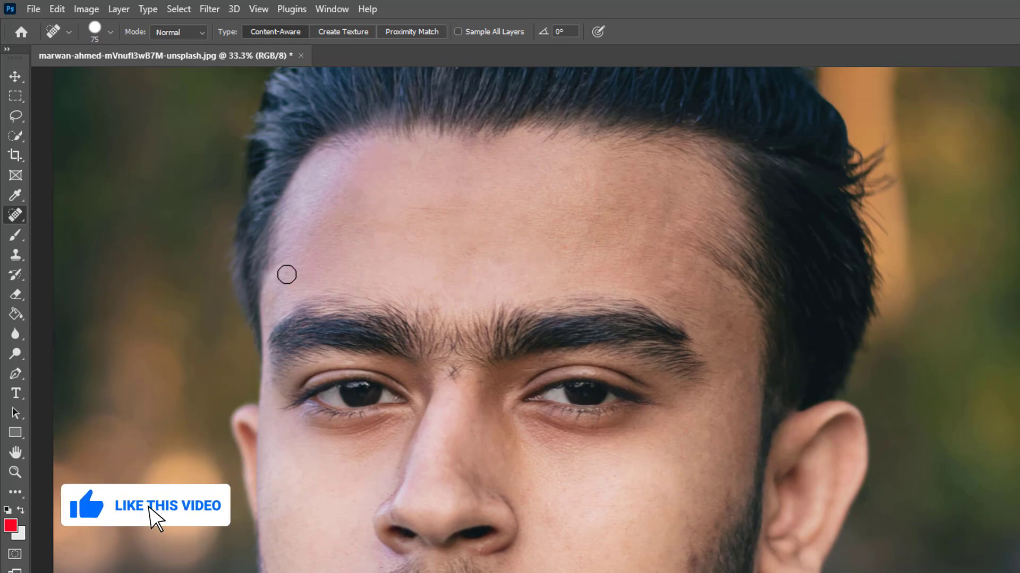
scroll(610, 528, down, 2)
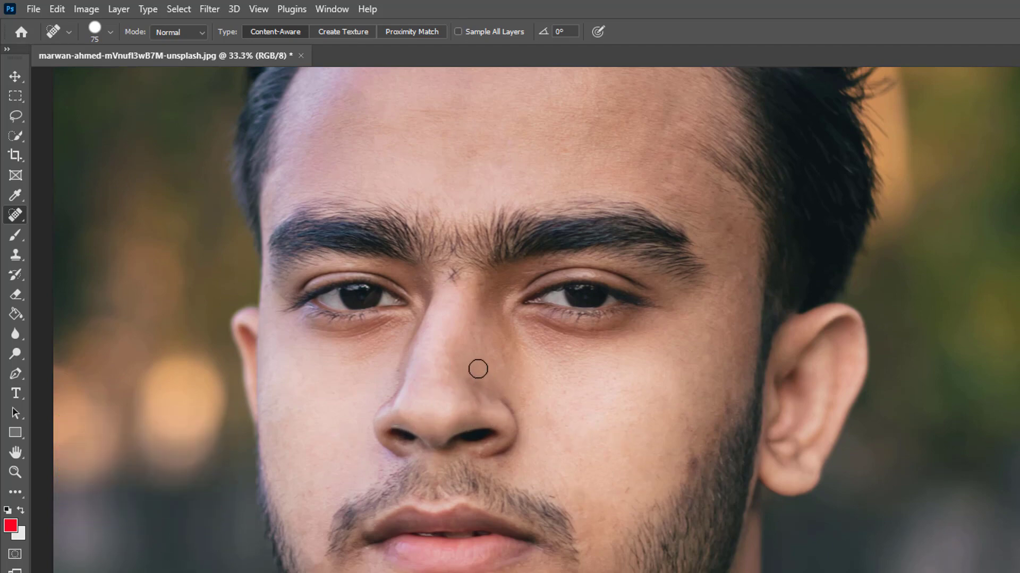
scroll(610, 457, down, 3)
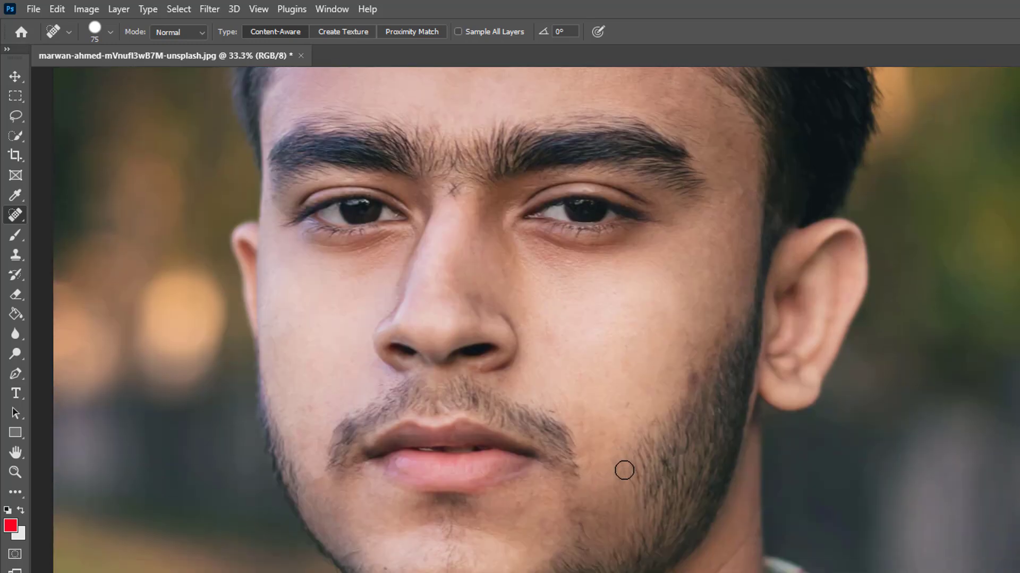
Switch to the Move tool, then run the Airbrushing Skin action and dismiss its message
scroll(624, 470, up, 5)
key(v)
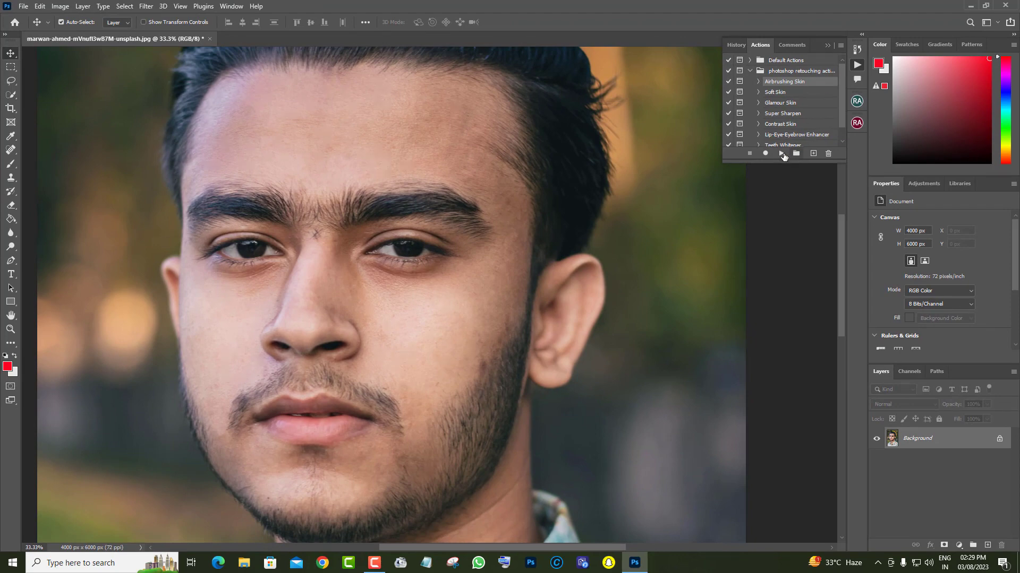
click(780, 154)
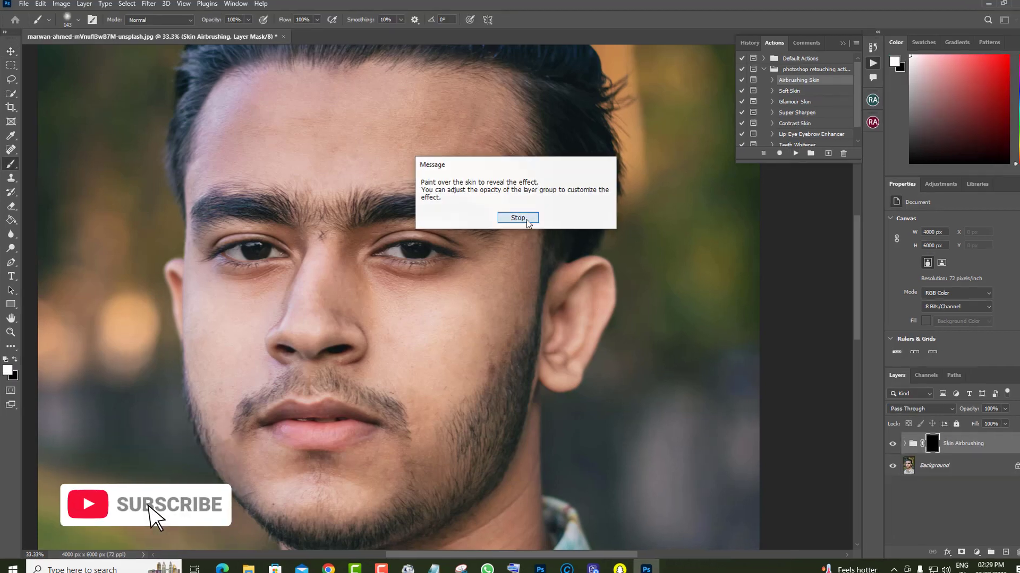
click(509, 217)
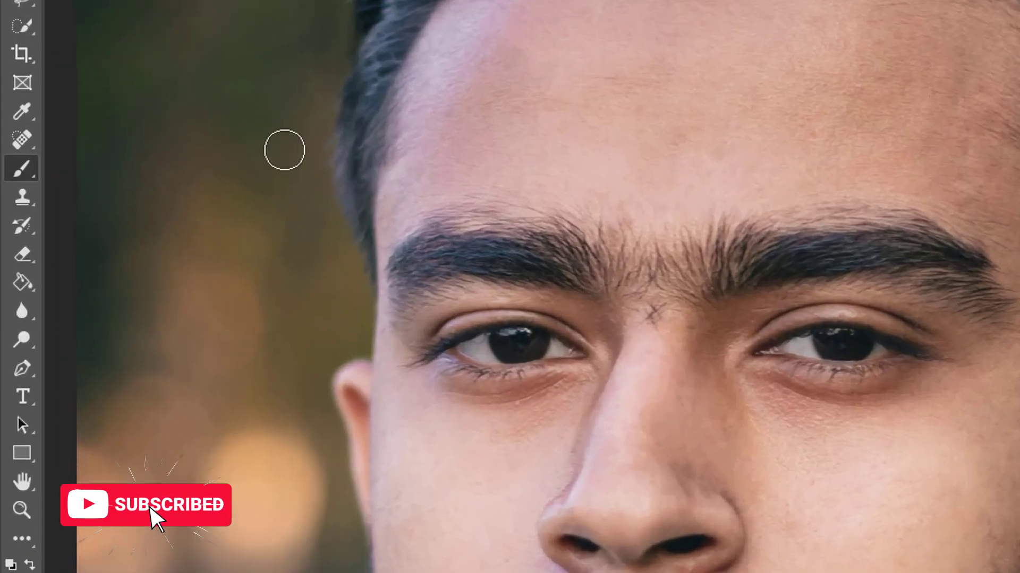
Set the soft round brush to 190 px and paint the Skin Airbrushing mask over the forehead, nose and cheeks
right_click(588, 76)
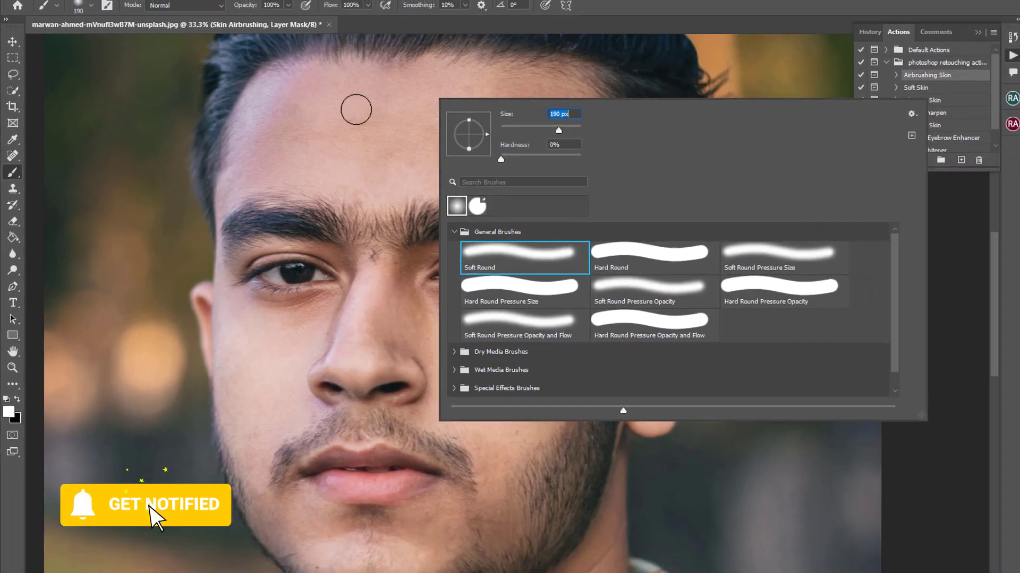
click(357, 111)
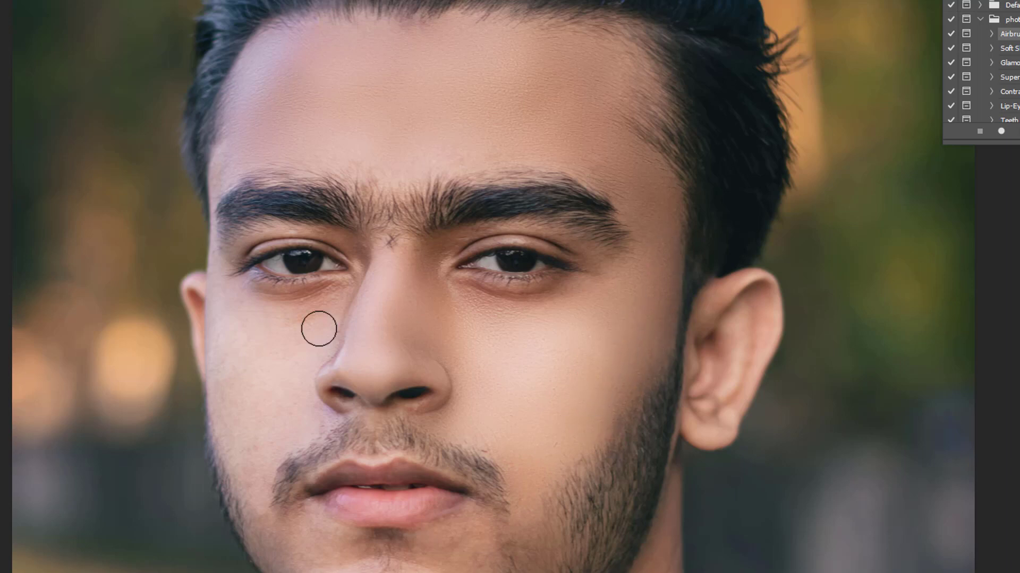
scroll(319, 329, down, 2)
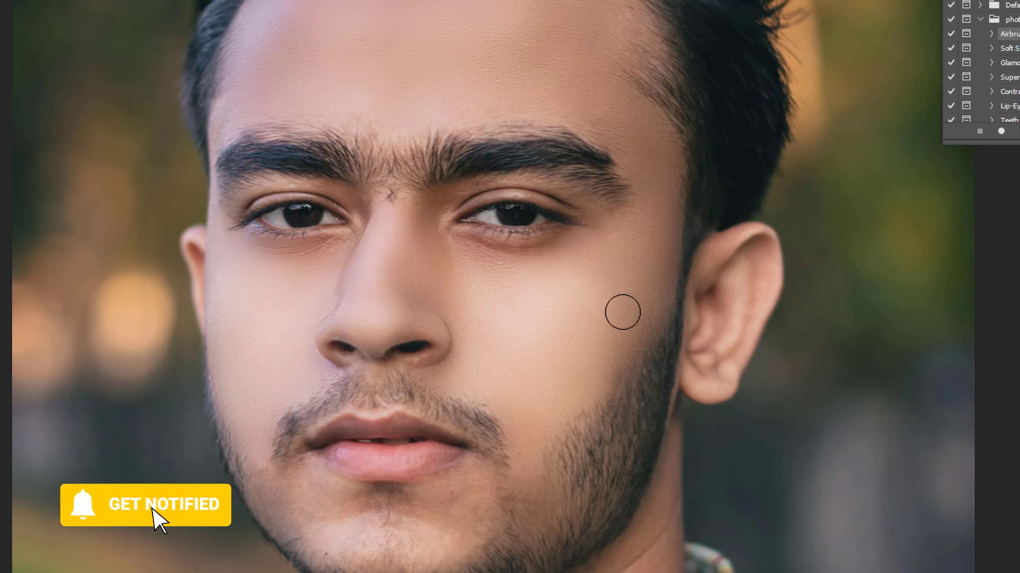
scroll(622, 307, up, 2)
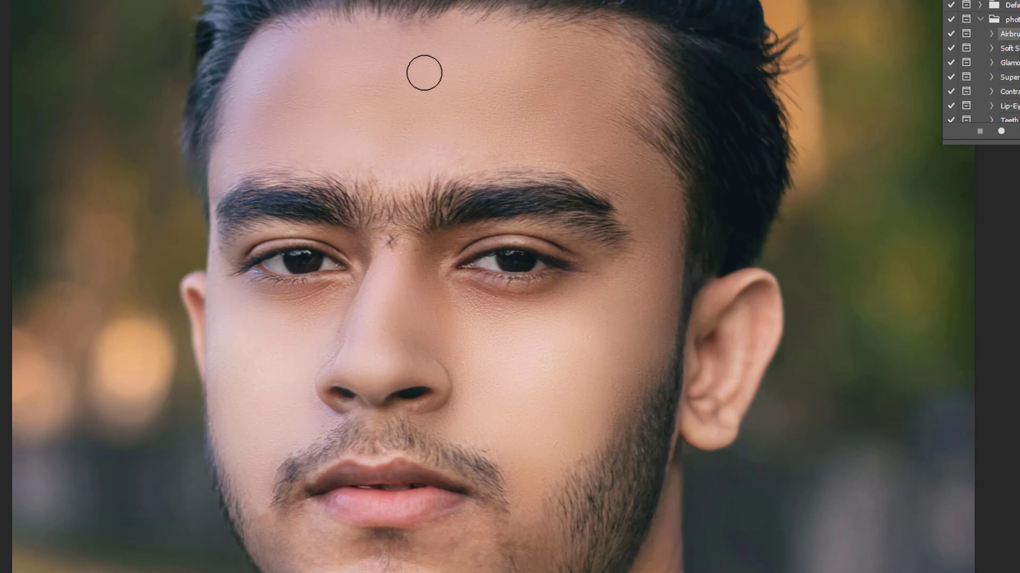
Paint the Skin Airbrushing mask over the chin and neck, and check the whole face for missed skin
scroll(531, 409, down, 6)
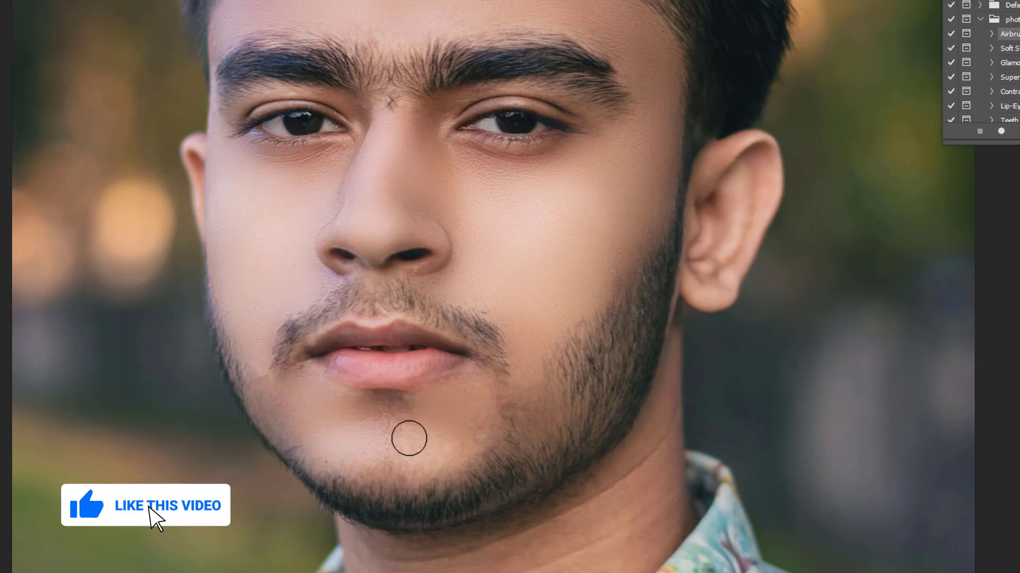
scroll(523, 371, down, 5)
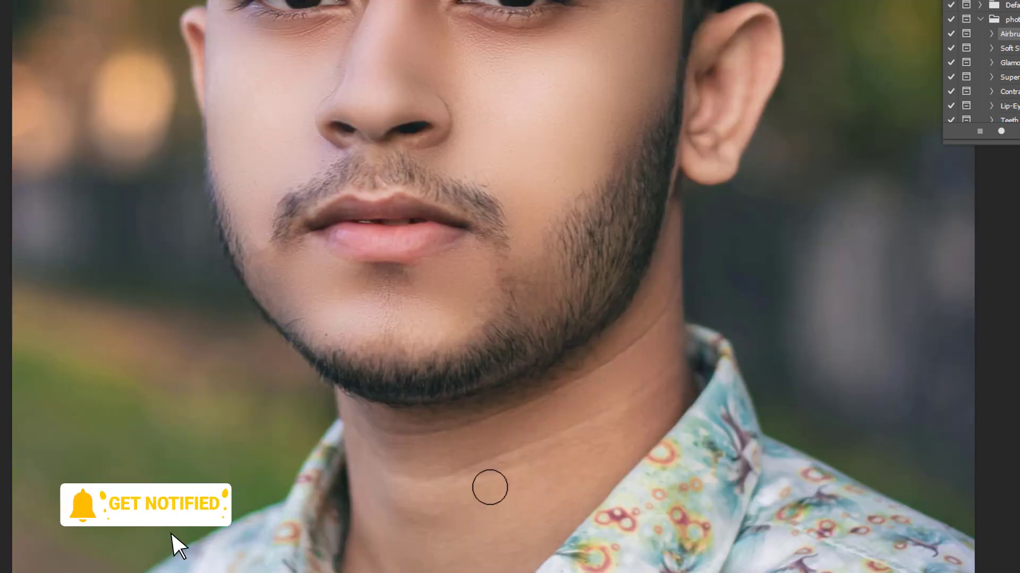
scroll(373, 508, down, 2)
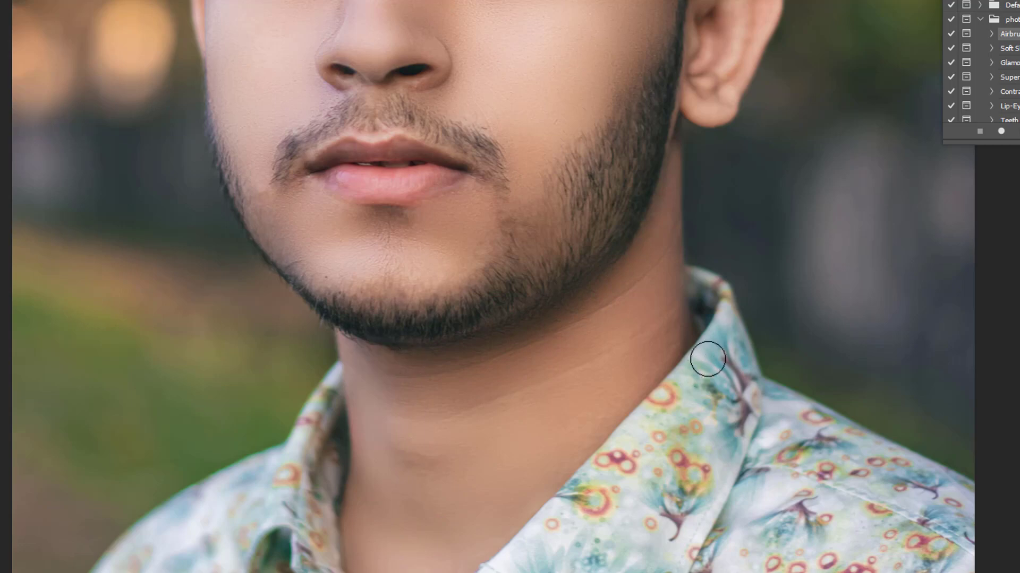
scroll(524, 473, down, 2)
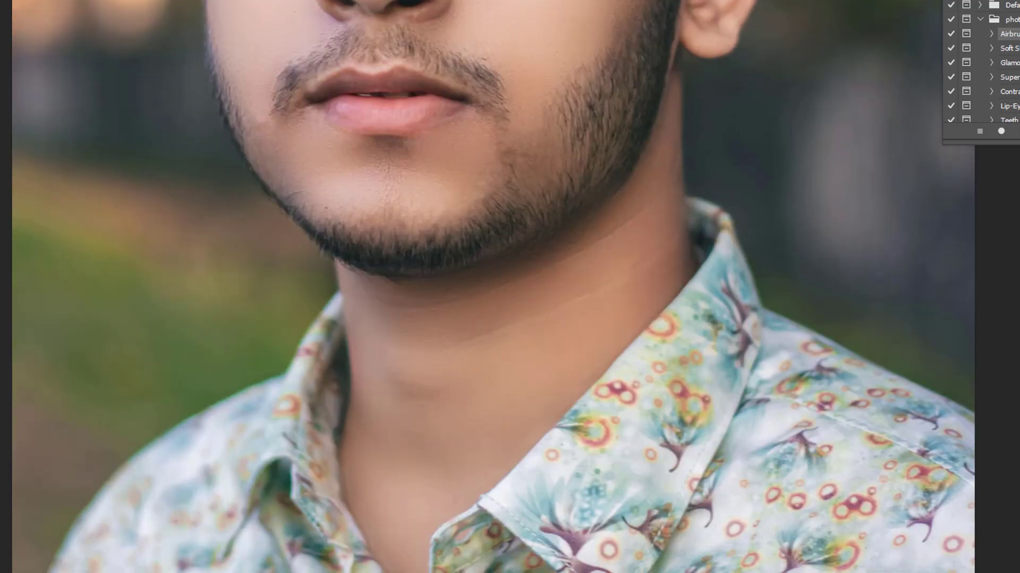
scroll(359, 502, up, 10)
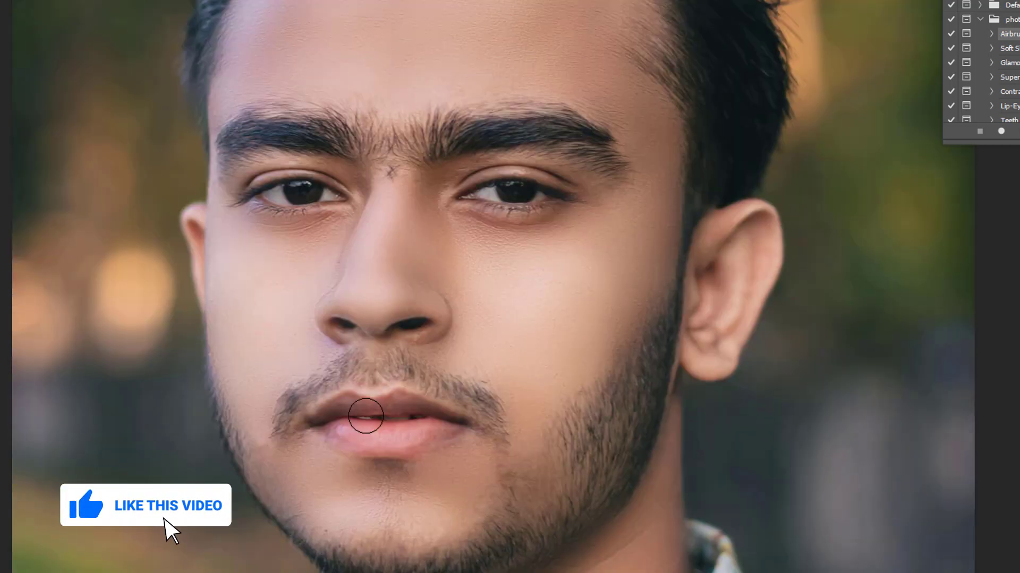
scroll(304, 352, up, 1)
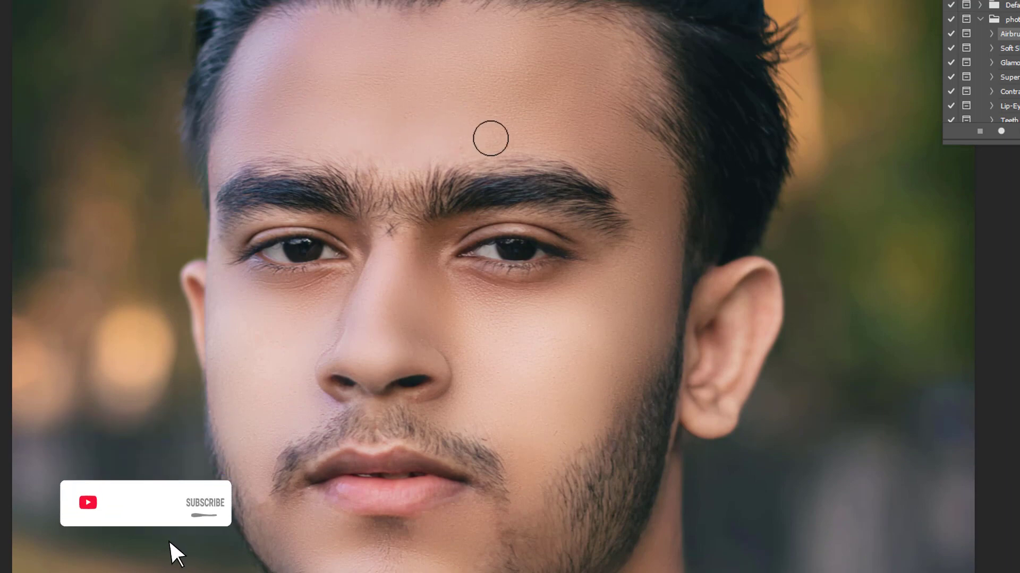
scroll(494, 284, down, 1)
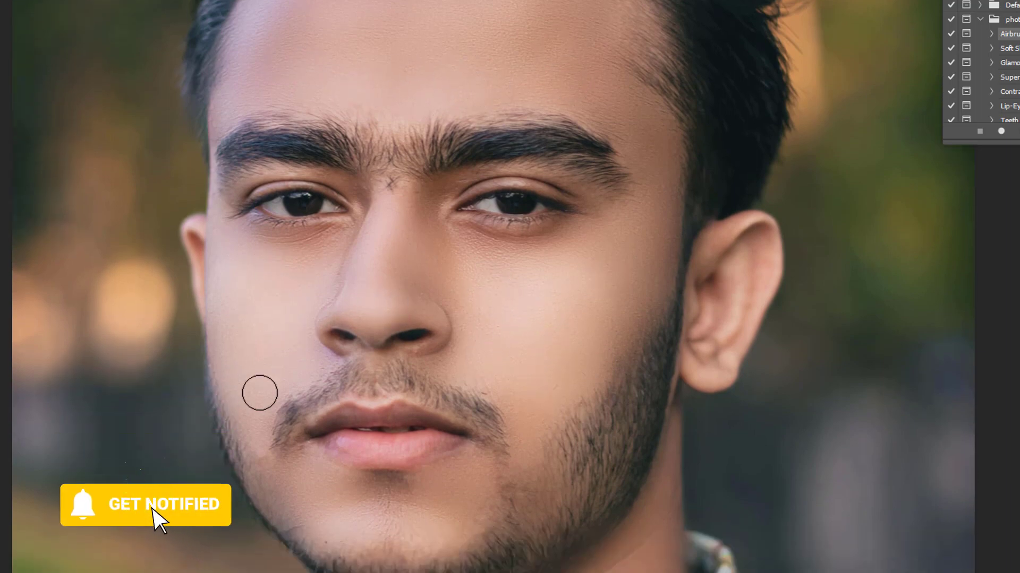
scroll(462, 507, down, 1)
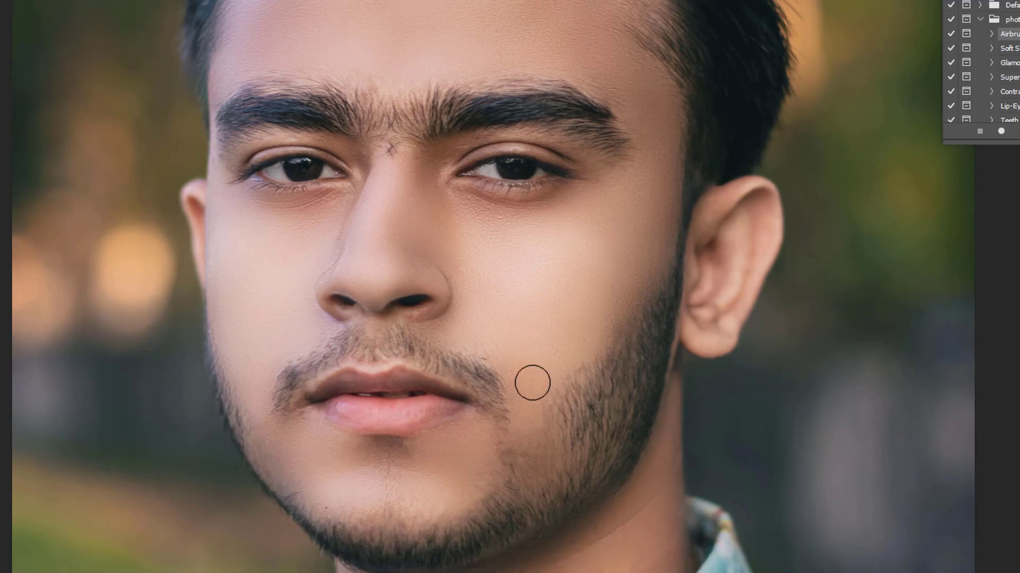
scroll(702, 389, up, 1)
Run the Soft Skin action and dismiss its message
click(1011, 48)
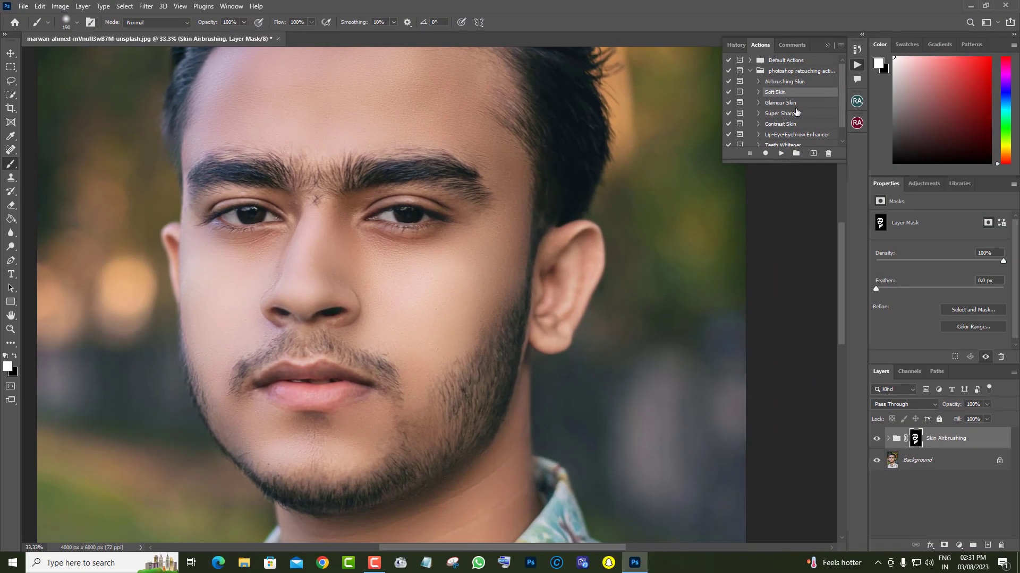
click(781, 154)
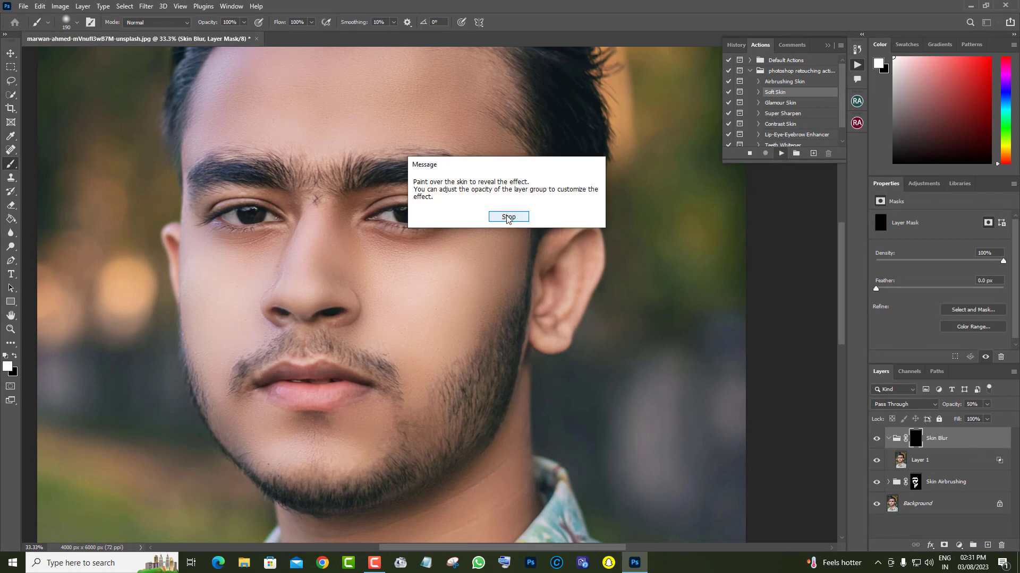
click(509, 219)
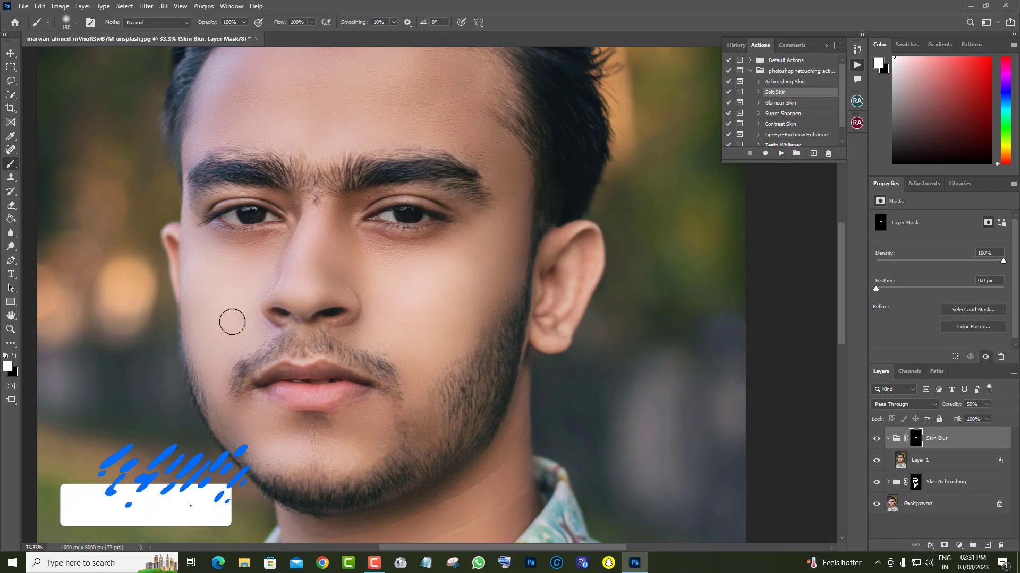
Paint over the facial skin on the Skin Blur group's mask to reveal the softening
scroll(311, 212, up, 1)
mouse_move(313, 161)
mouse_down()
mouse_move(349, 123)
mouse_move(422, 120)
mouse_move(525, 156)
mouse_move(520, 213)
mouse_up()
scroll(461, 368, down, 2)
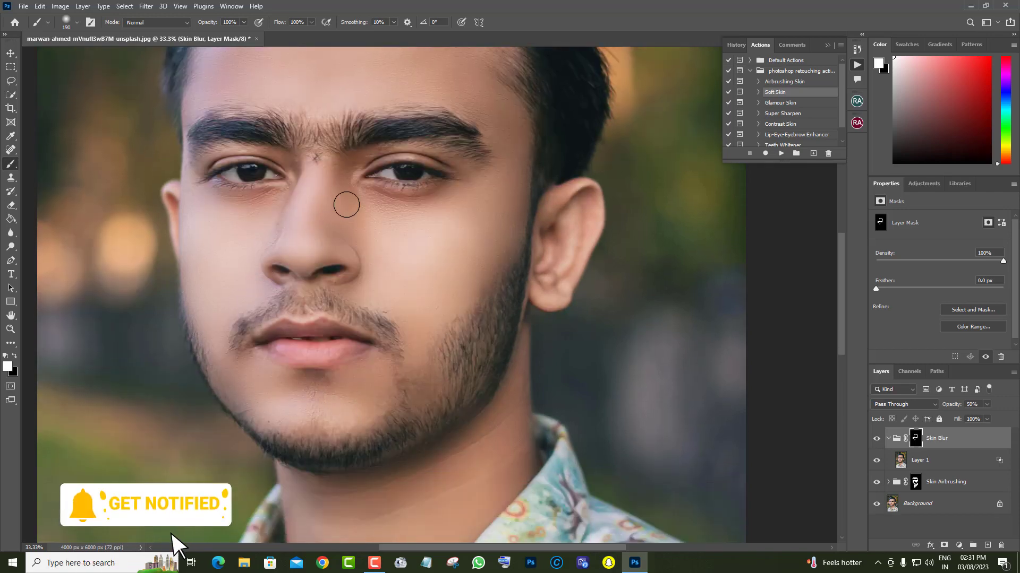
scroll(582, 231, up, 1)
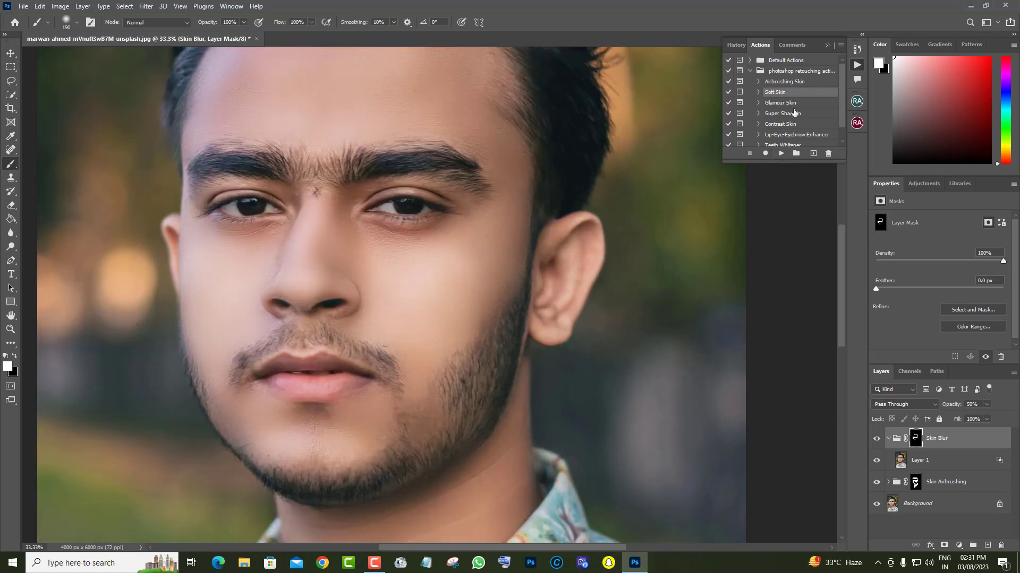
Run the Super Sharpen action, dismiss its message and check the sharpened face
click(772, 104)
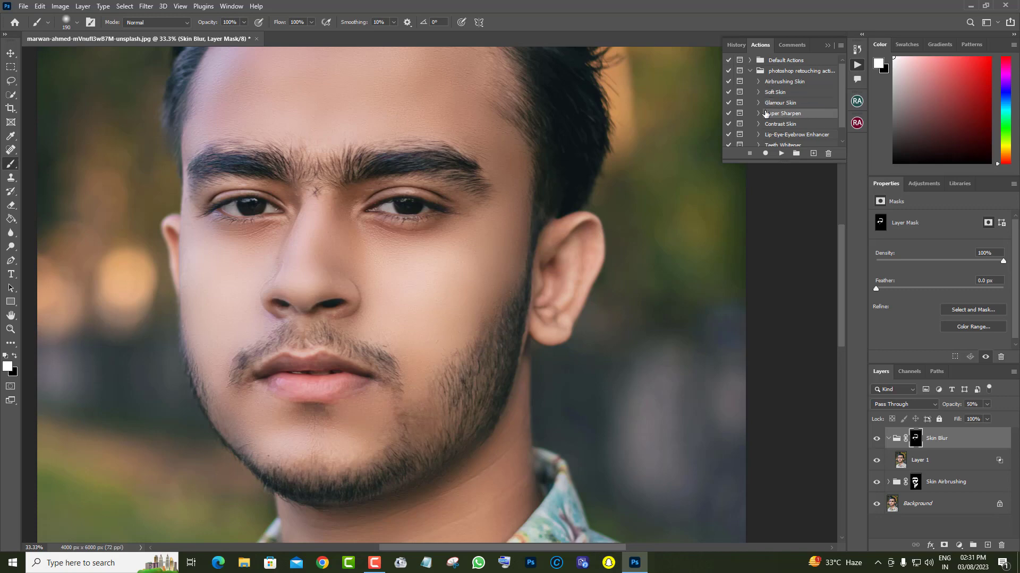
click(781, 154)
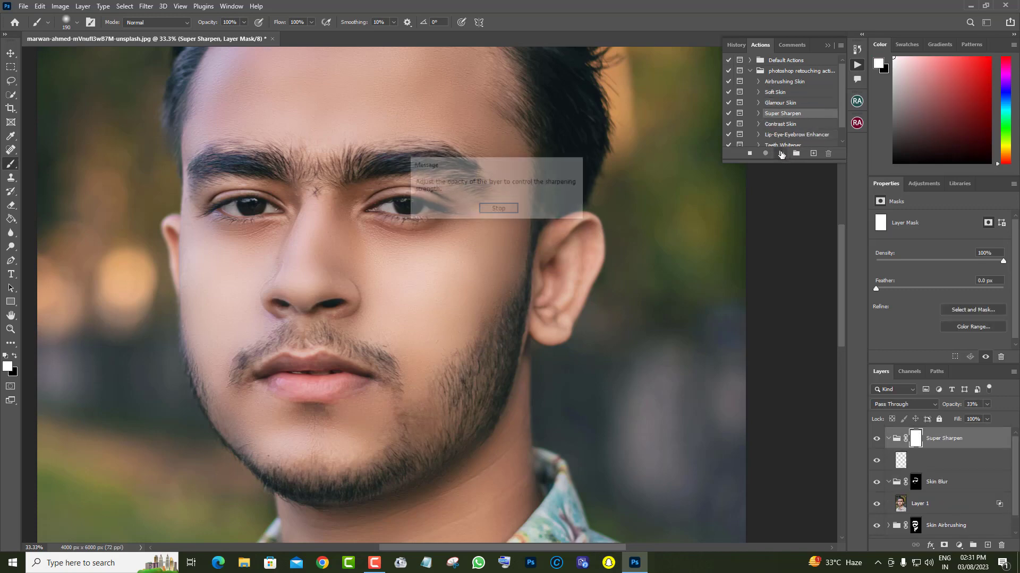
click(495, 270)
scroll(482, 279, up, 1)
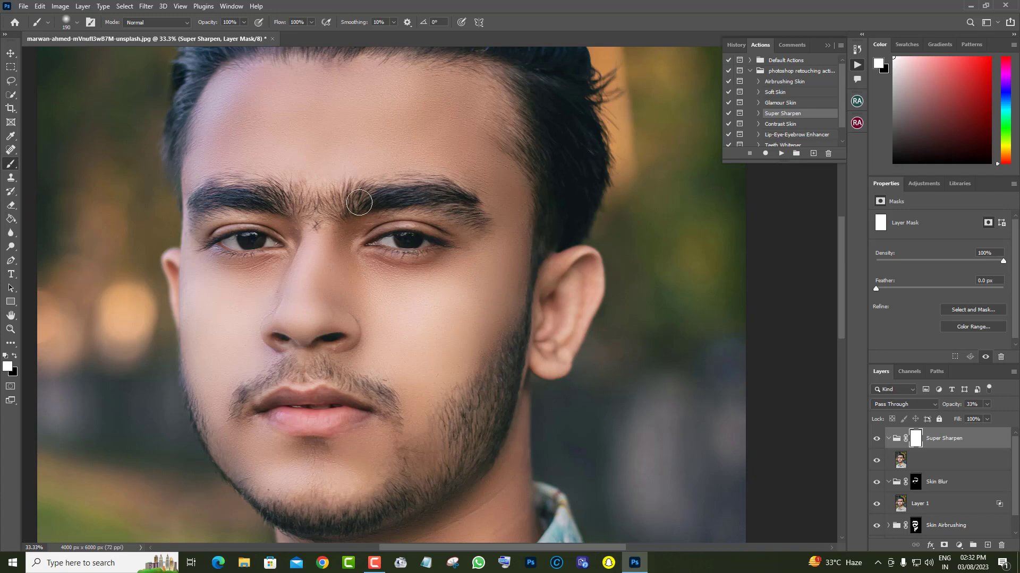
scroll(216, 190, down, 1)
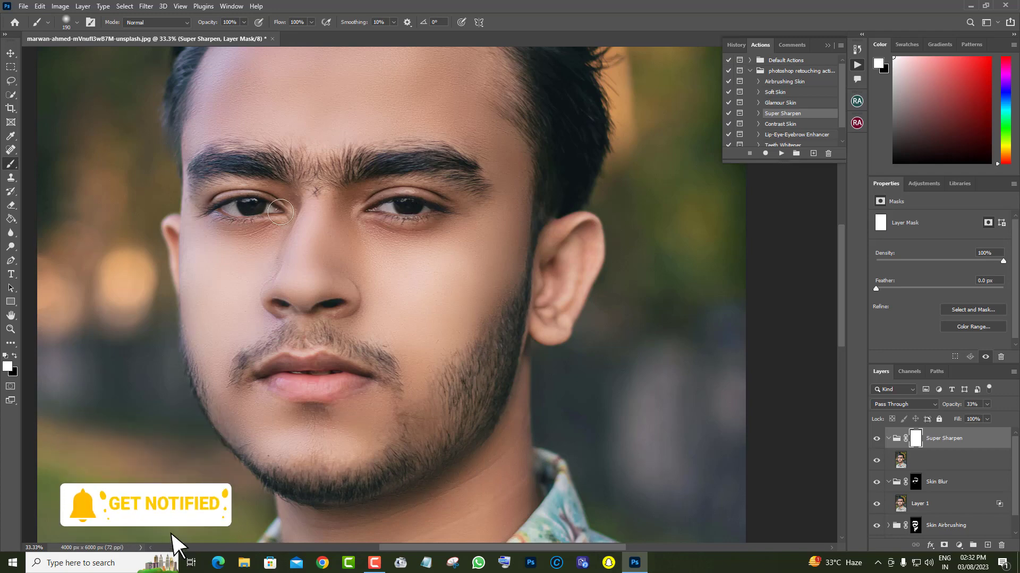
Run the Contrast Skin action, dismiss its message and check the face and forehead
scroll(790, 132, down, 1)
click(780, 109)
click(781, 153)
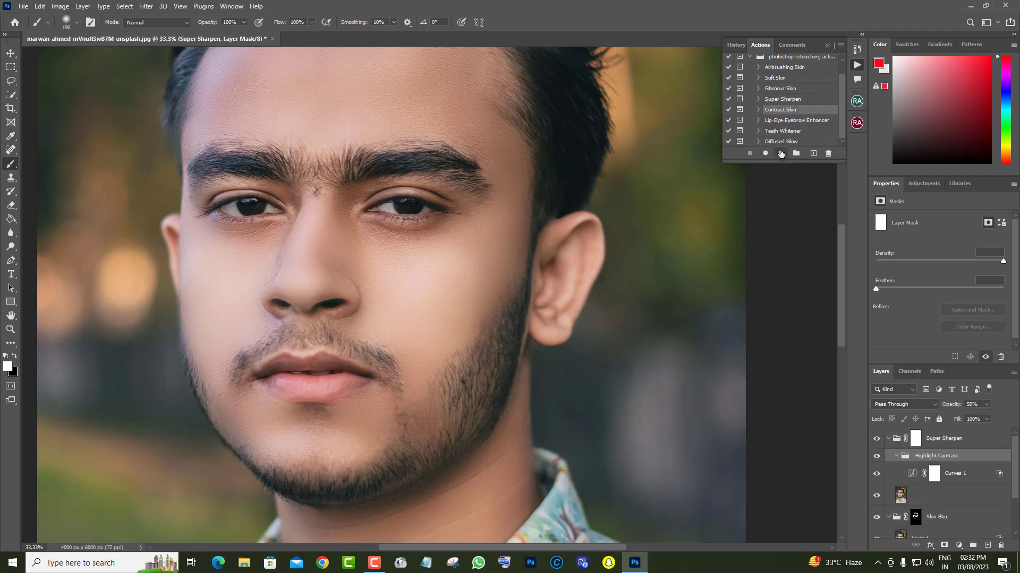
click(509, 219)
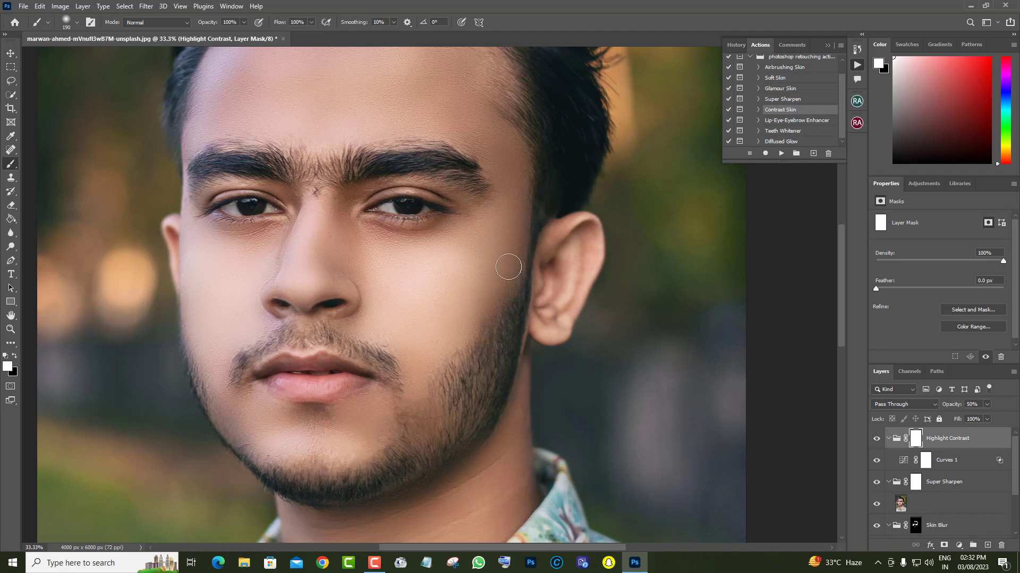
scroll(205, 265, up, 3)
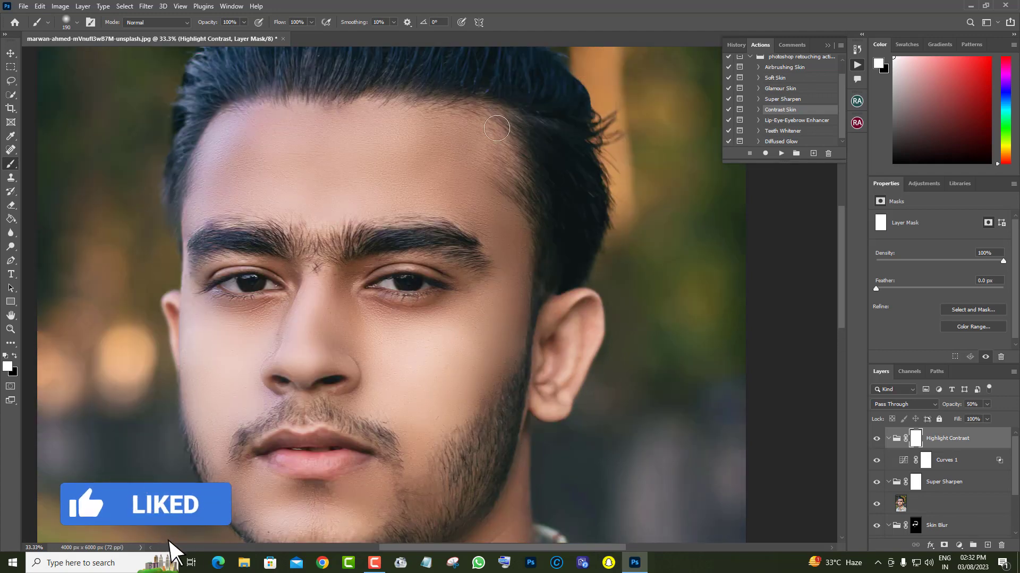
Run the Lip-Eye-Eyebrow Enhancer action and dismiss its message
scroll(553, 174, down, 1)
click(796, 121)
click(781, 153)
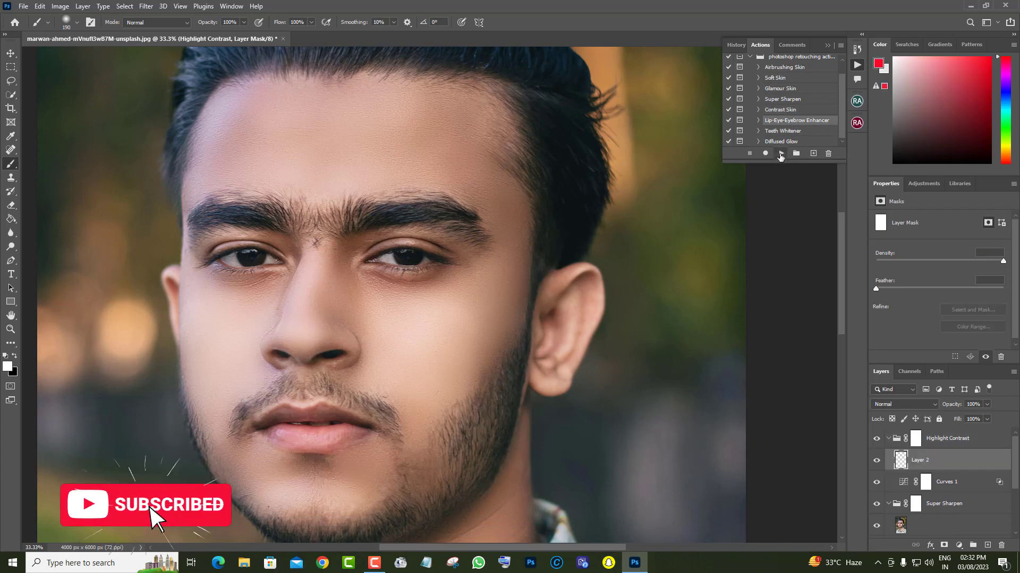
click(508, 217)
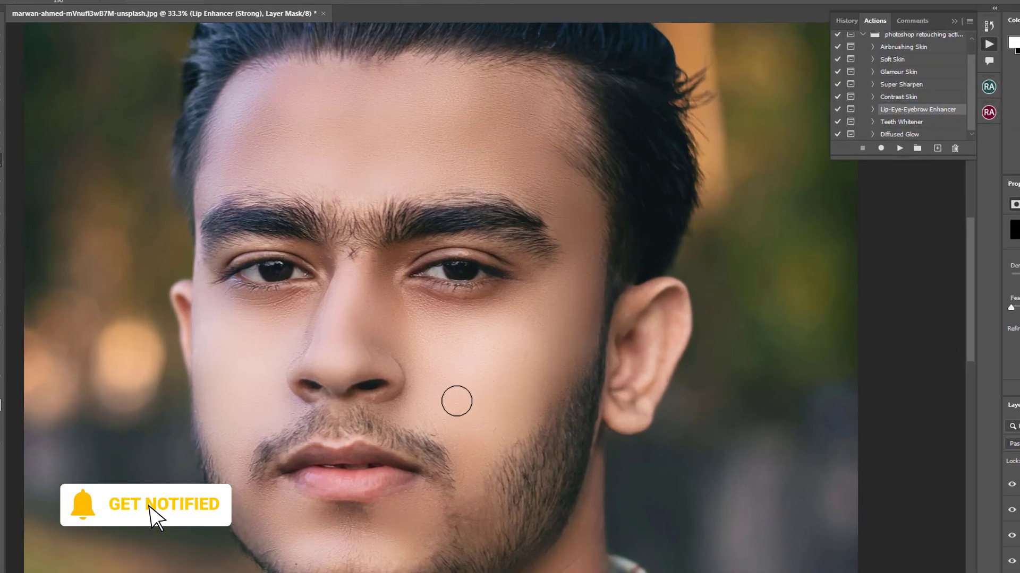
Paint over the lips and eyes on the Lip Enhancer (Strong) mask and set the group's opacity to 33%
mouse_move(346, 355)
mouse_down()
mouse_move(397, 361)
mouse_move(439, 354)
mouse_up()
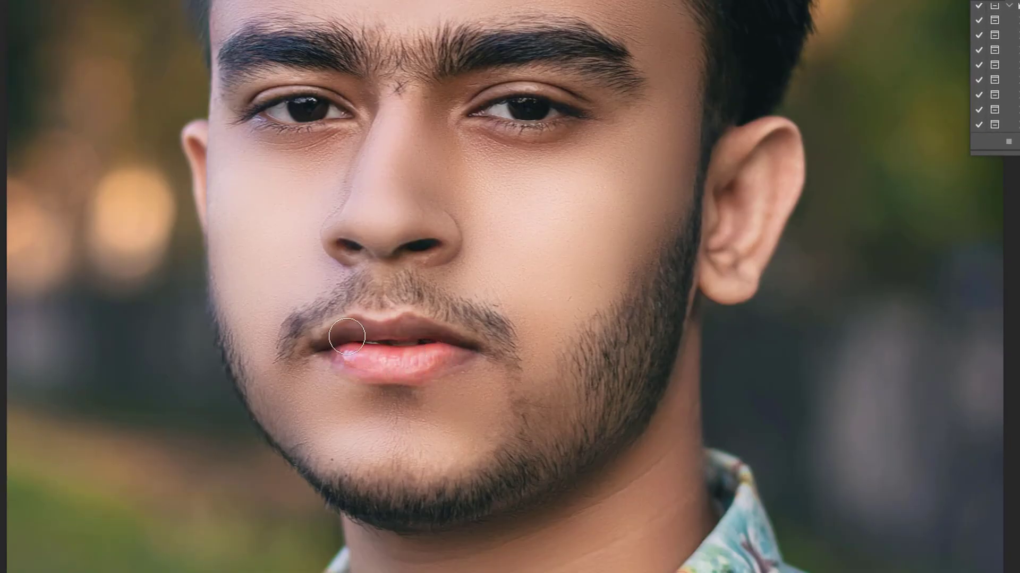
scroll(483, 391, up, 3)
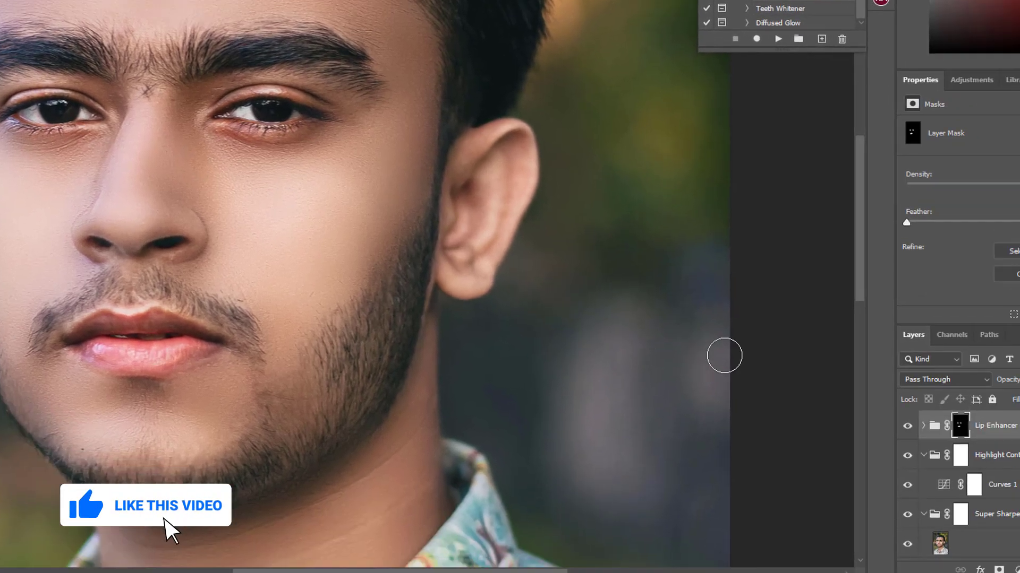
click(977, 347)
mouse_move(977, 364)
mouse_down()
mouse_move(952, 365)
mouse_move(990, 364)
mouse_move(955, 365)
mouse_move(964, 365)
mouse_up()
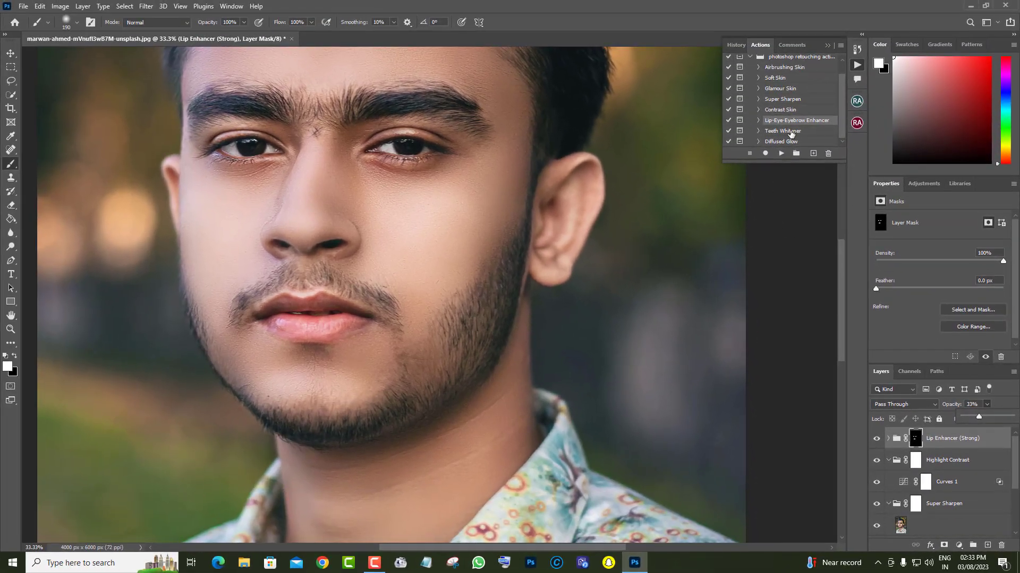
click(791, 132)
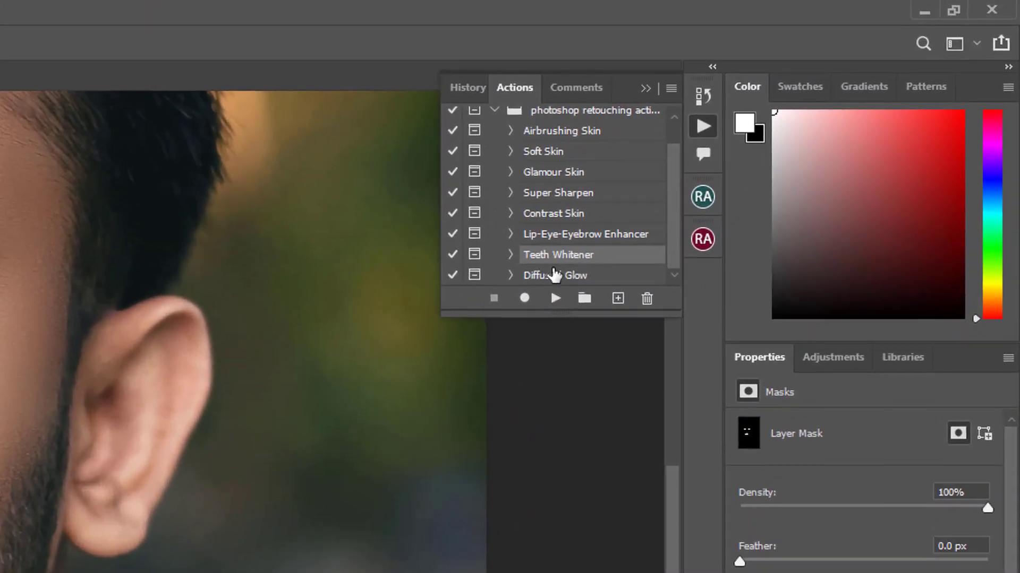
click(776, 141)
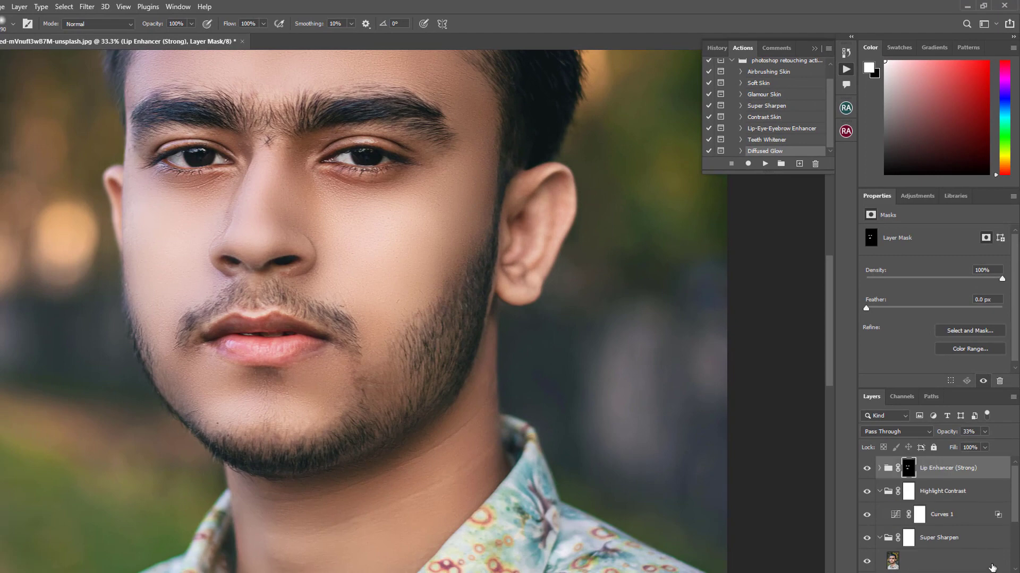
Add a new layer in Soft Light mode, choose red as the foreground color and set the layer's opacity to 20%
click(896, 432)
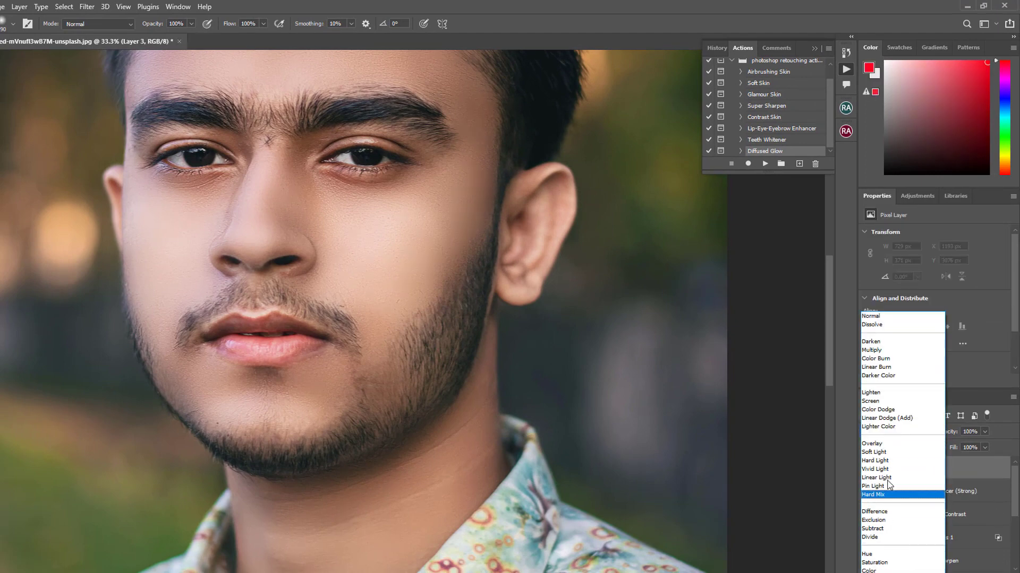
click(902, 486)
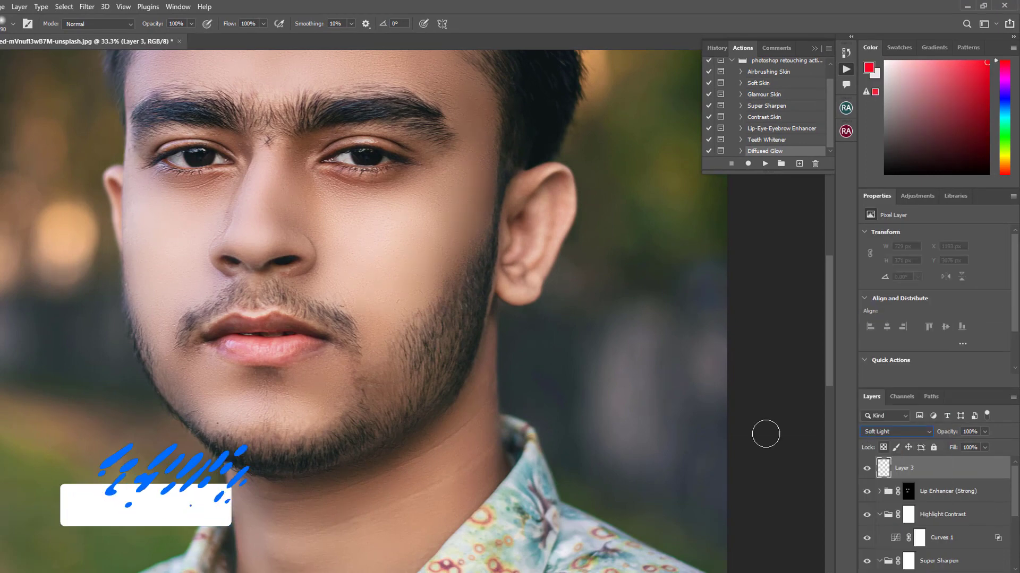
click(868, 67)
click(915, 249)
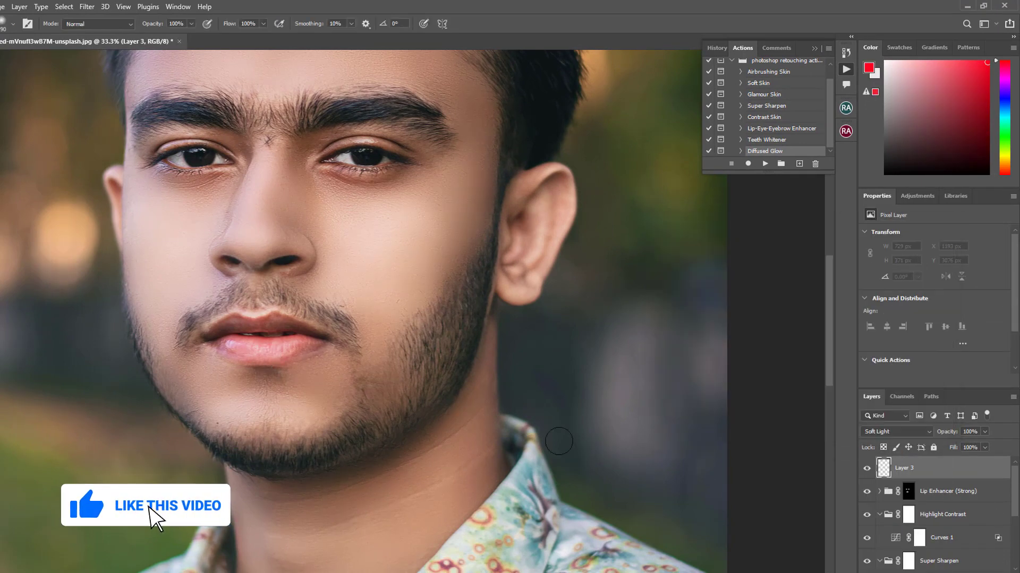
drag(984, 432, 944, 449)
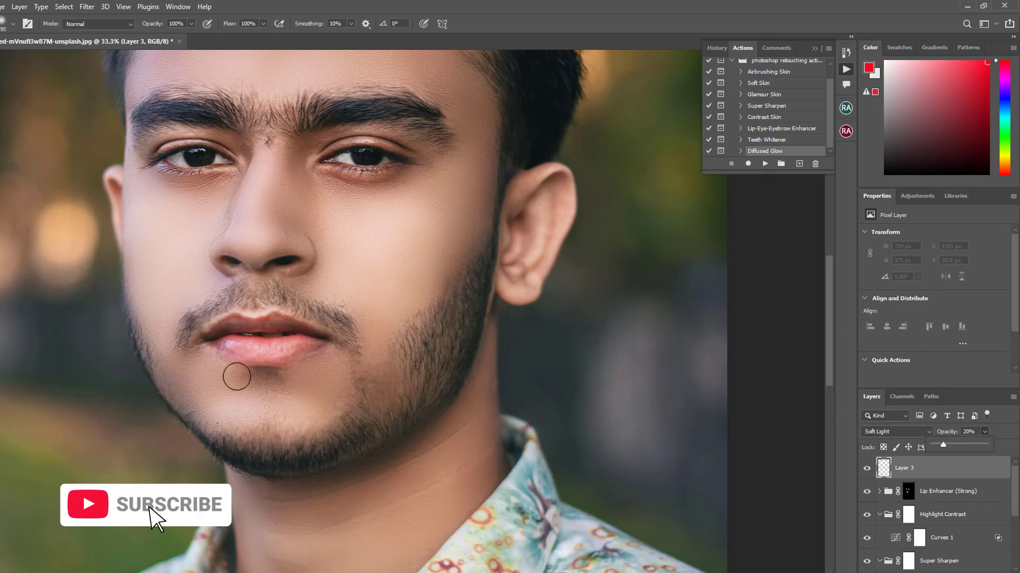
Paint the lips red with a 94 px brush and raise the layer's opacity to 33%
right_click(242, 345)
key(Escape)
mouse_move(240, 347)
mouse_down()
mouse_move(318, 343)
mouse_move(277, 321)
mouse_move(212, 332)
mouse_up()
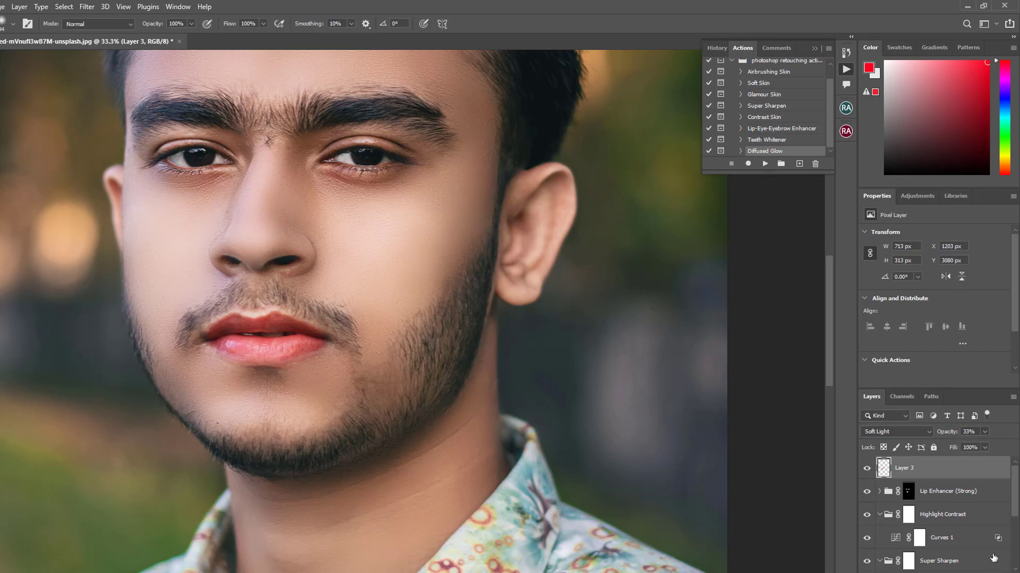
Add another Soft Light layer, paint both eyebrows with black and set the layer's opacity to 24%
click(987, 545)
click(906, 432)
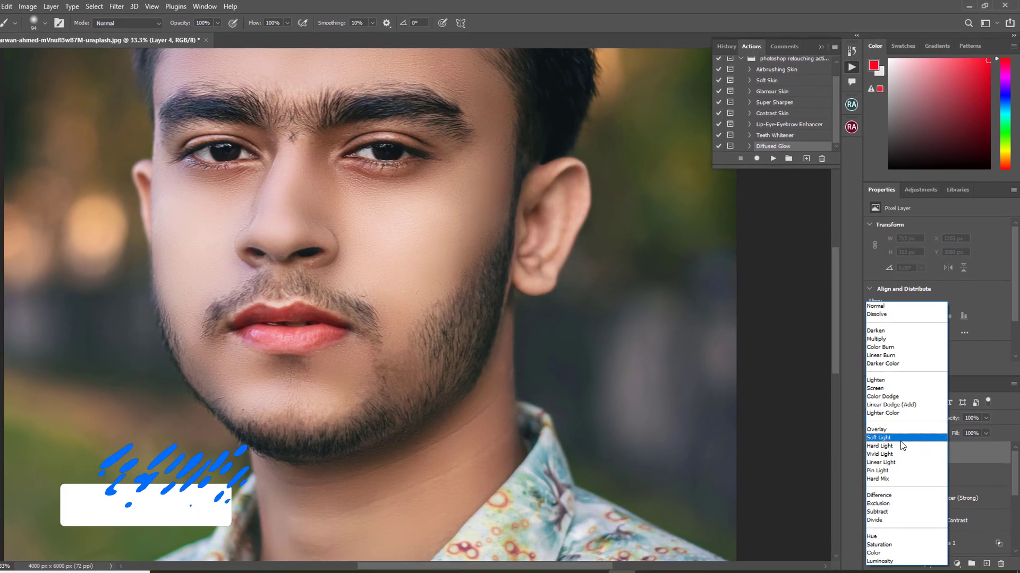
click(904, 452)
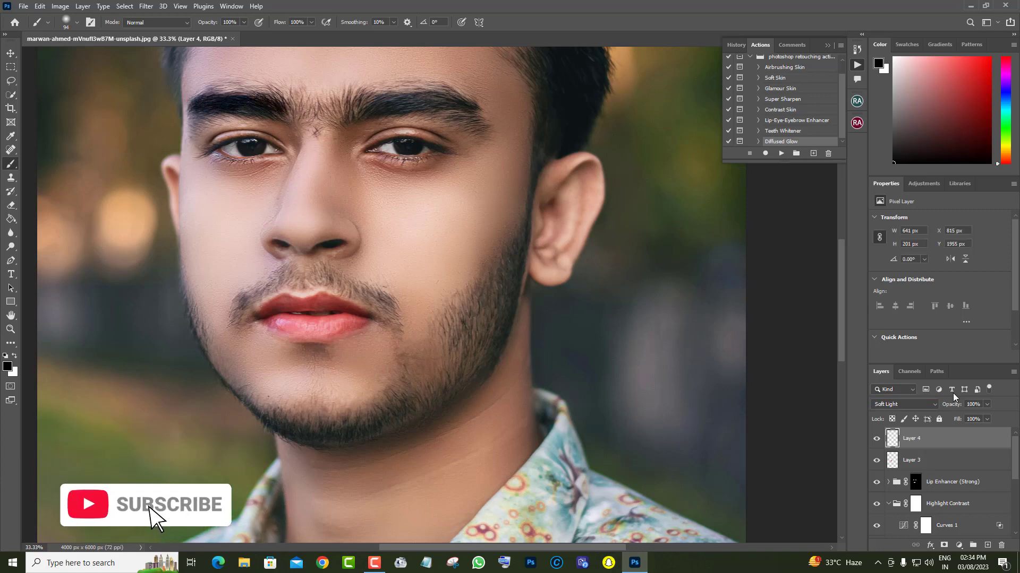
click(987, 419)
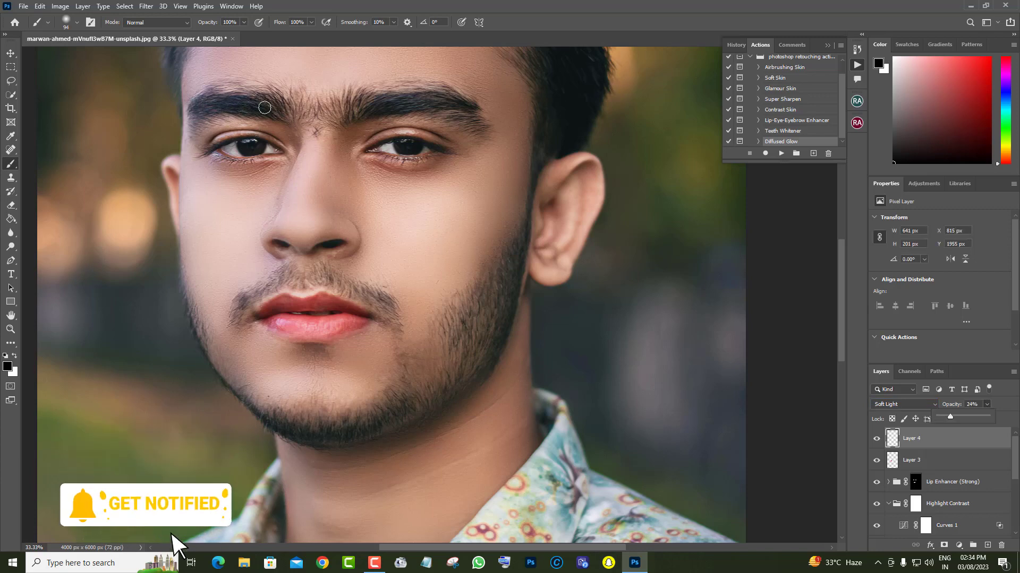
mouse_move(363, 104)
mouse_down()
mouse_move(426, 101)
mouse_move(473, 129)
mouse_up()
Darken the beard along both sides of the jaw and the chin on Layer 4, enlarging the brush to 259 px
scroll(457, 175, down, 1)
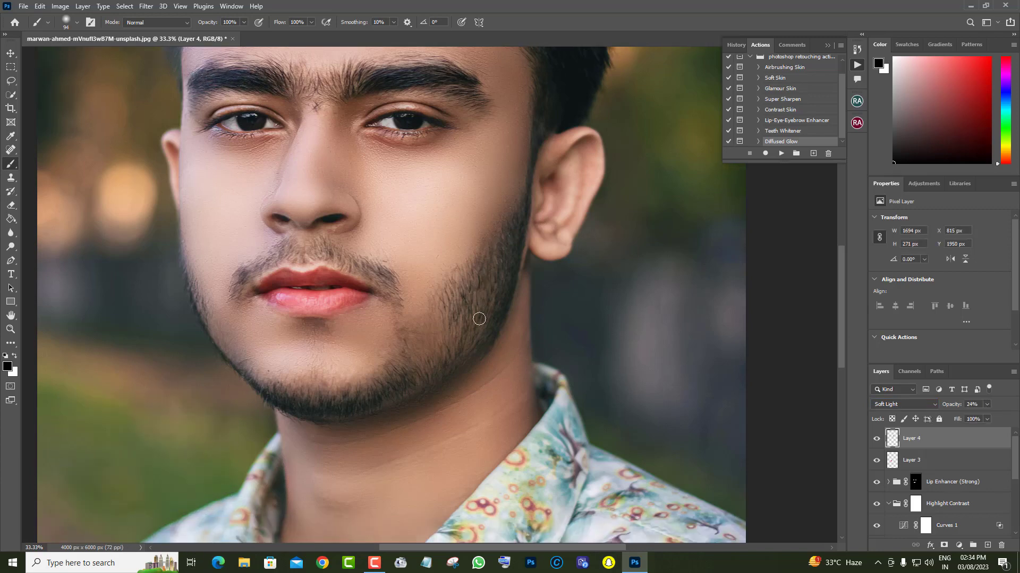
drag(478, 314, 504, 247)
right_click(529, 271)
click(611, 303)
click(481, 307)
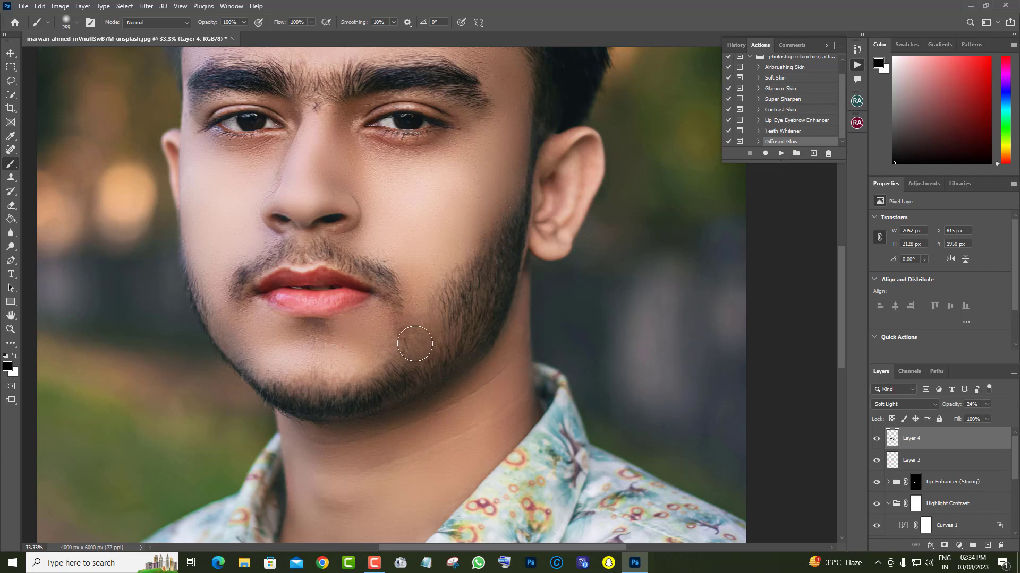
mouse_move(203, 314)
mouse_down()
mouse_move(272, 386)
mouse_move(379, 395)
mouse_move(451, 360)
mouse_up()
Darken the hair on Layer 4 by painting black across the top and down both sides of the head
scroll(450, 360, up, 3)
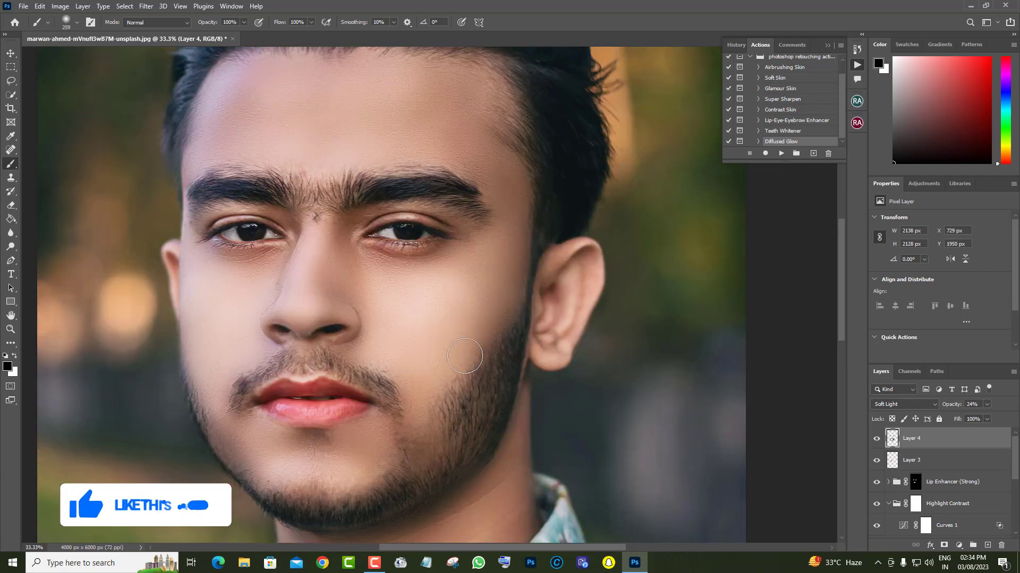
scroll(331, 240, up, 2)
mouse_move(305, 101)
mouse_down()
mouse_move(360, 146)
mouse_move(573, 223)
mouse_up()
mouse_move(381, 91)
mouse_down()
mouse_move(191, 185)
mouse_move(175, 257)
mouse_up()
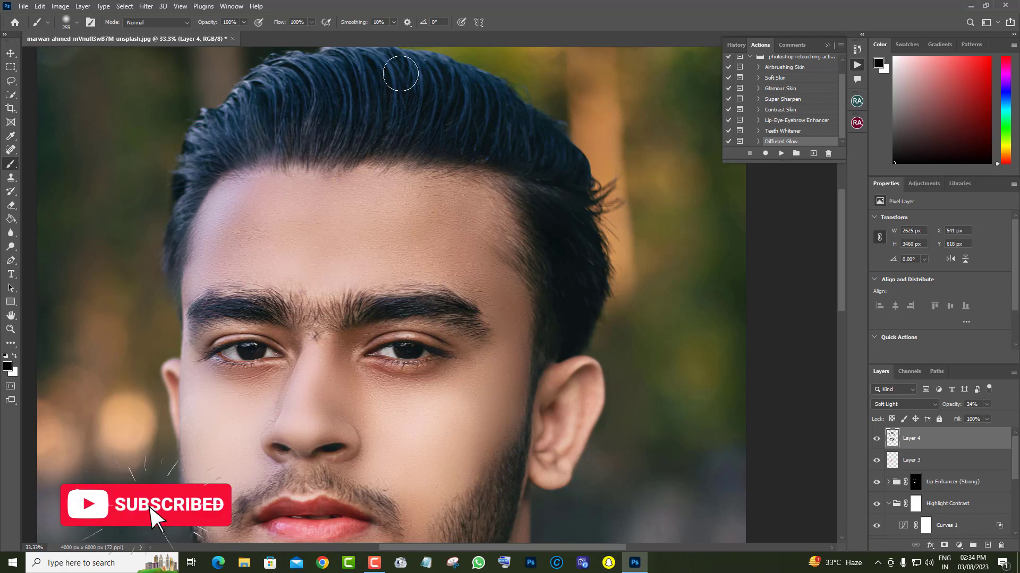
drag(538, 139, 566, 277)
Zoom the portrait out to 25% and examine the darkened beard, eyebrows and hair
scroll(562, 273, down, 5)
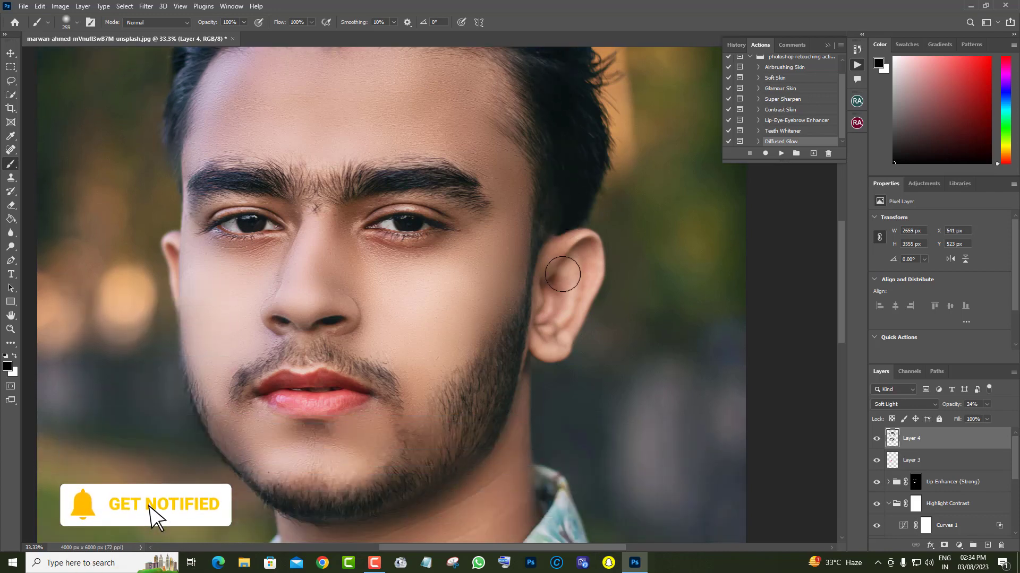
scroll(550, 274, down, 3)
scroll(549, 274, up, 1)
key(z)
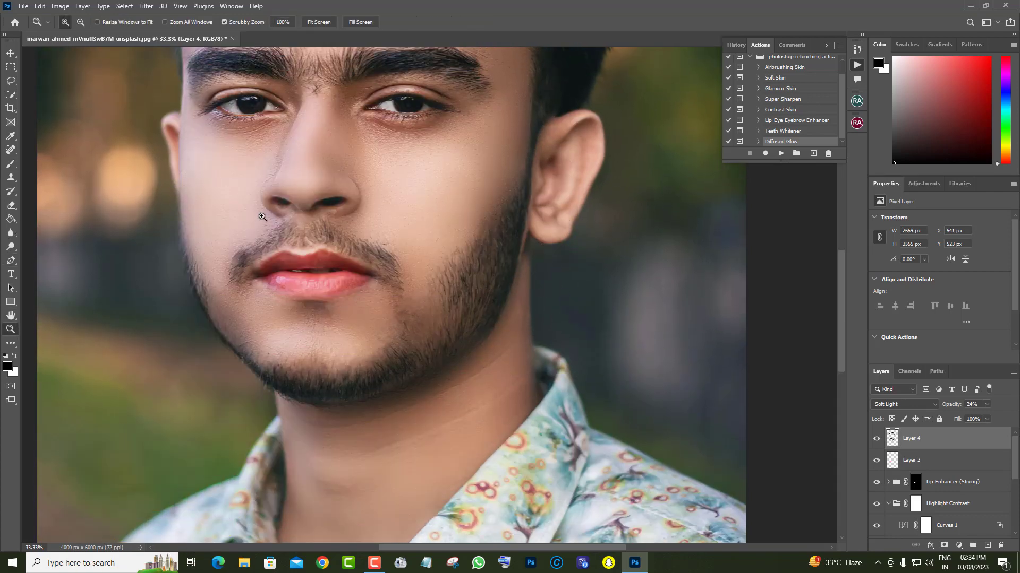
right_click(264, 218)
click(279, 223)
click(460, 249)
click(452, 255)
scroll(451, 255, down, 2)
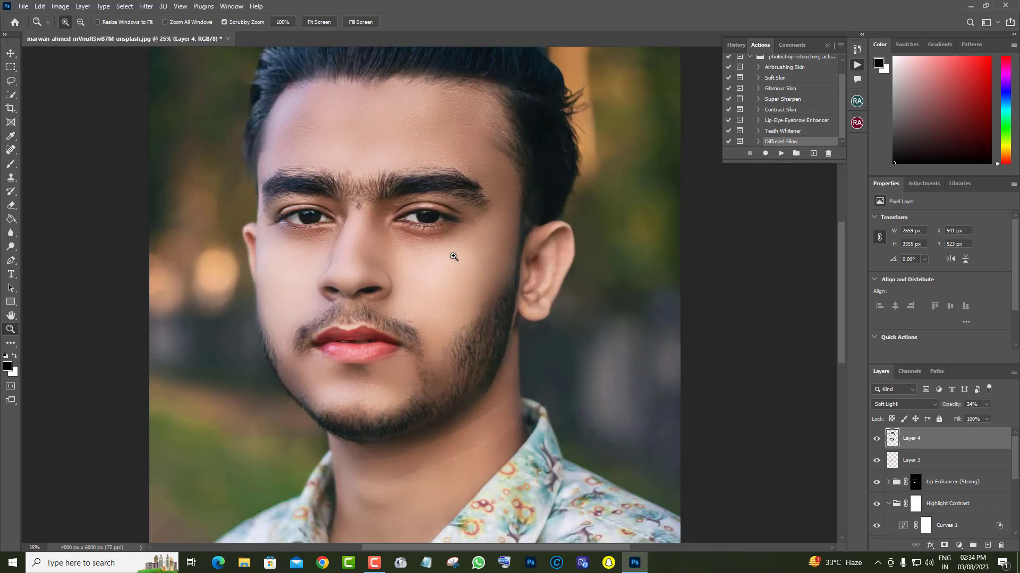
Compare the portrait with and without Layer 4 and lower that layer's opacity to 16%
click(877, 442)
click(877, 441)
click(878, 441)
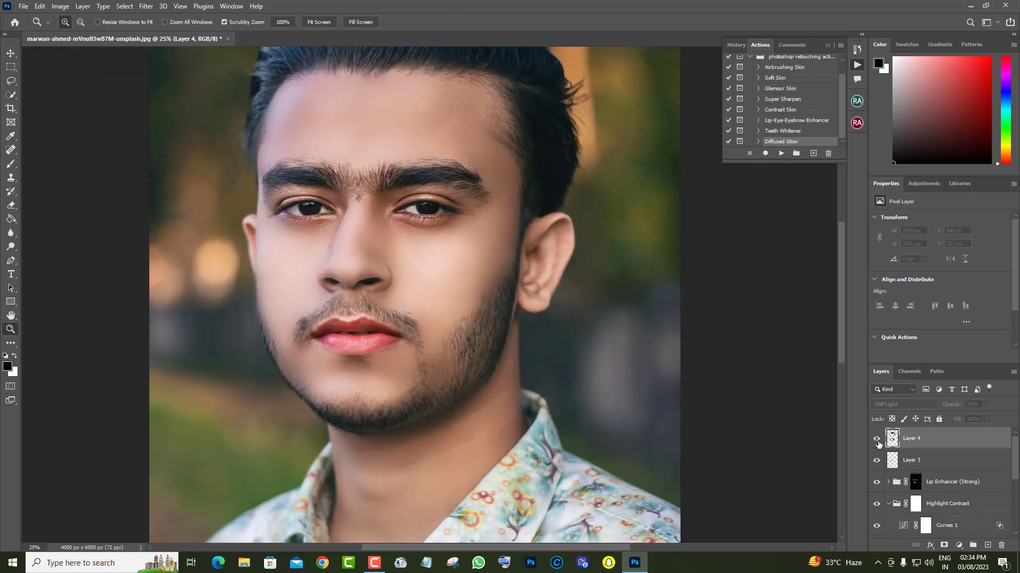
drag(973, 416, 970, 417)
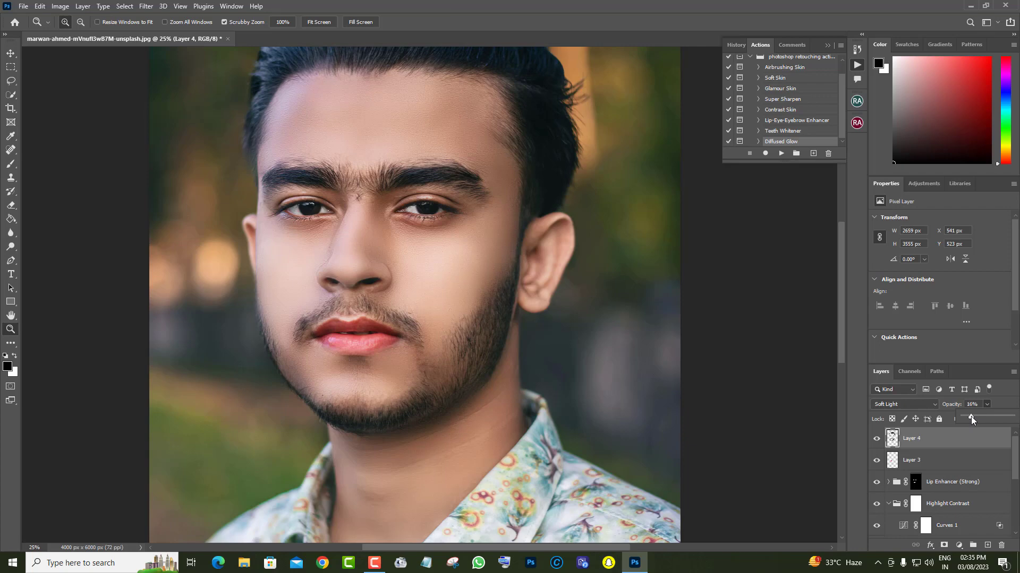
click(878, 440)
Compare the lips with and without Layer 3 and lower that layer's opacity to 15%
click(946, 465)
click(877, 461)
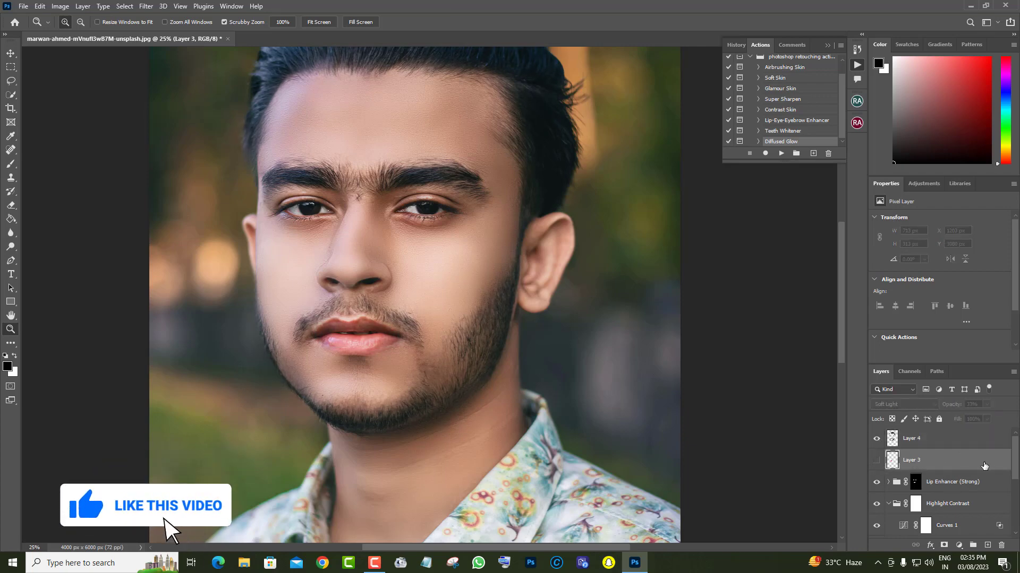
drag(986, 404, 969, 416)
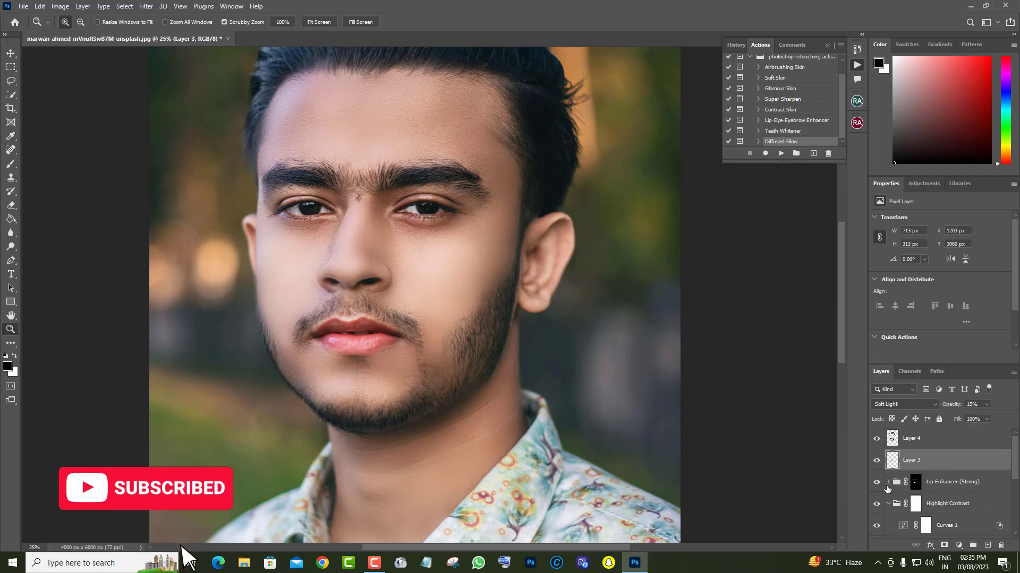
Hide the retouching groups down to Skin Airbrushing and show them again to compare before and after
scroll(876, 468, down, 5)
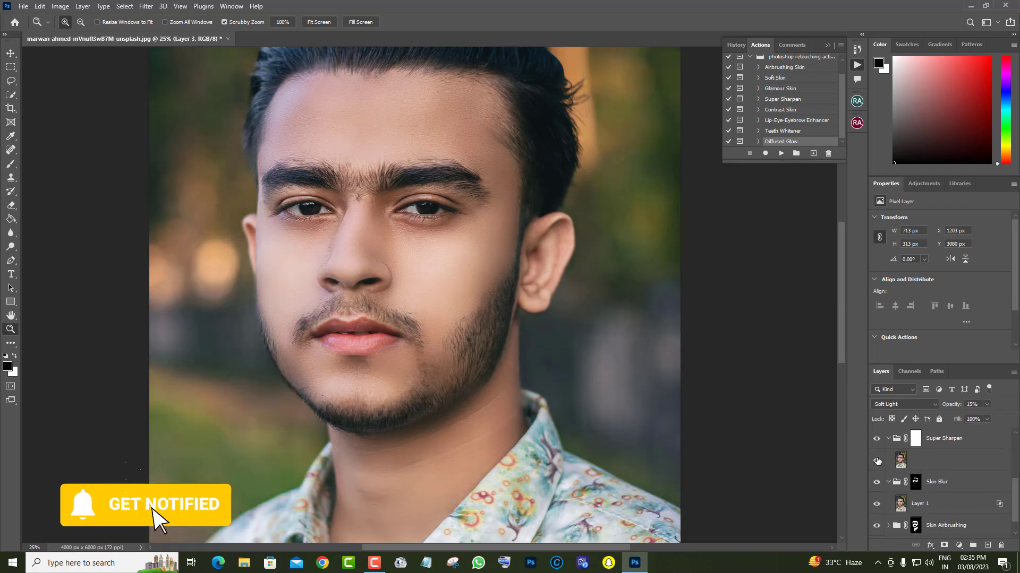
click(877, 482)
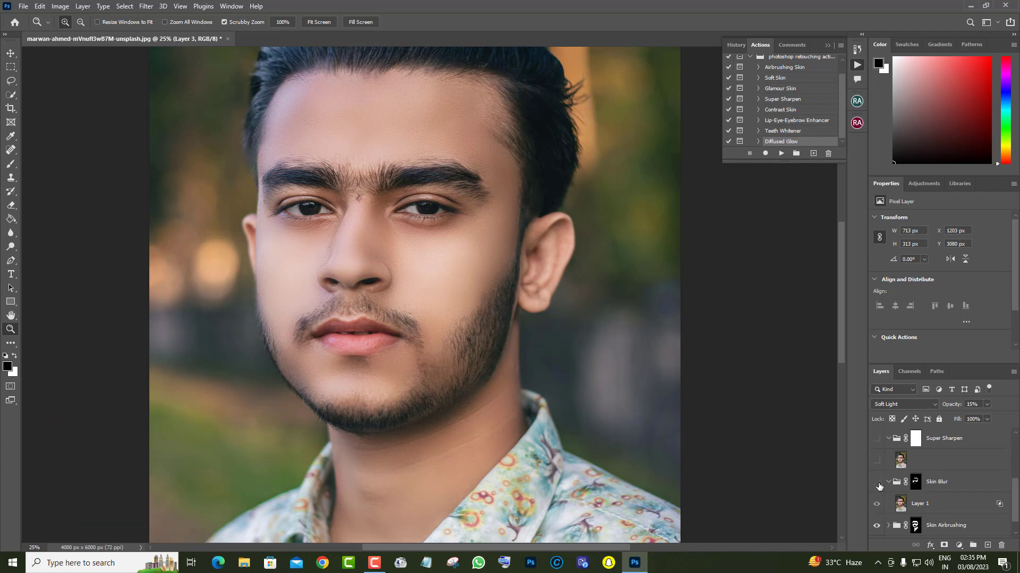
scroll(934, 510, up, 5)
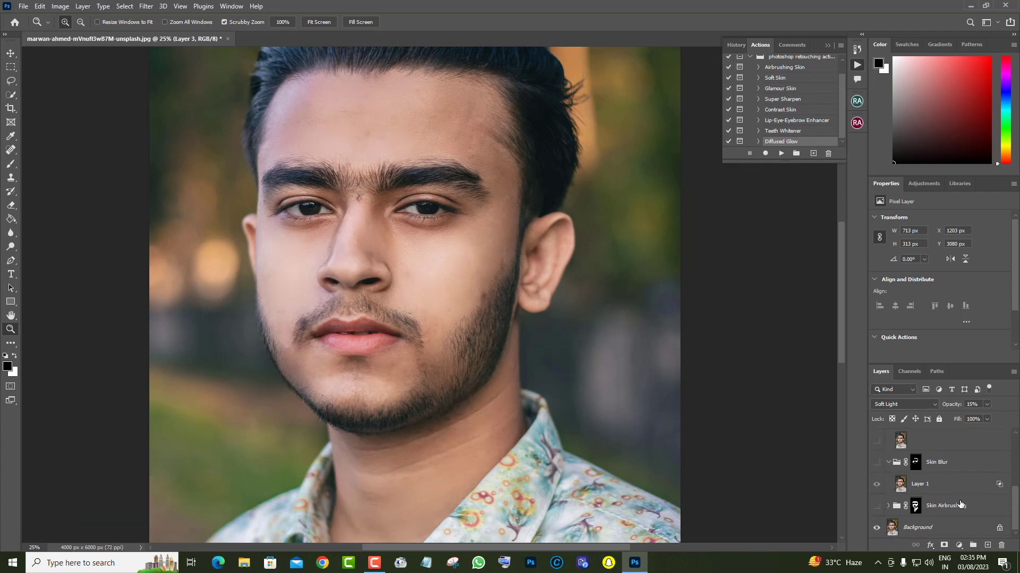
scroll(960, 504, down, 3)
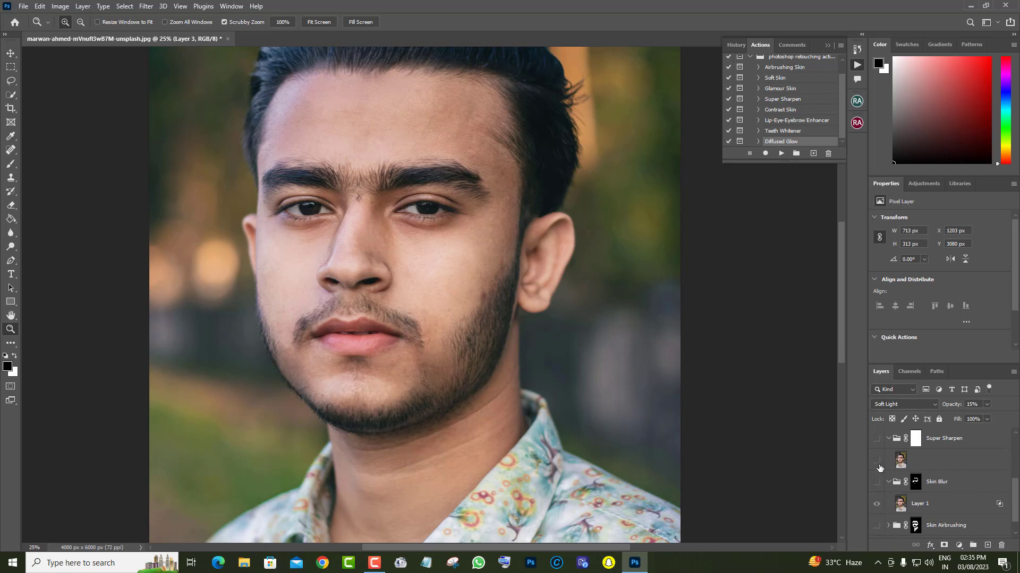
scroll(886, 511, up, 5)
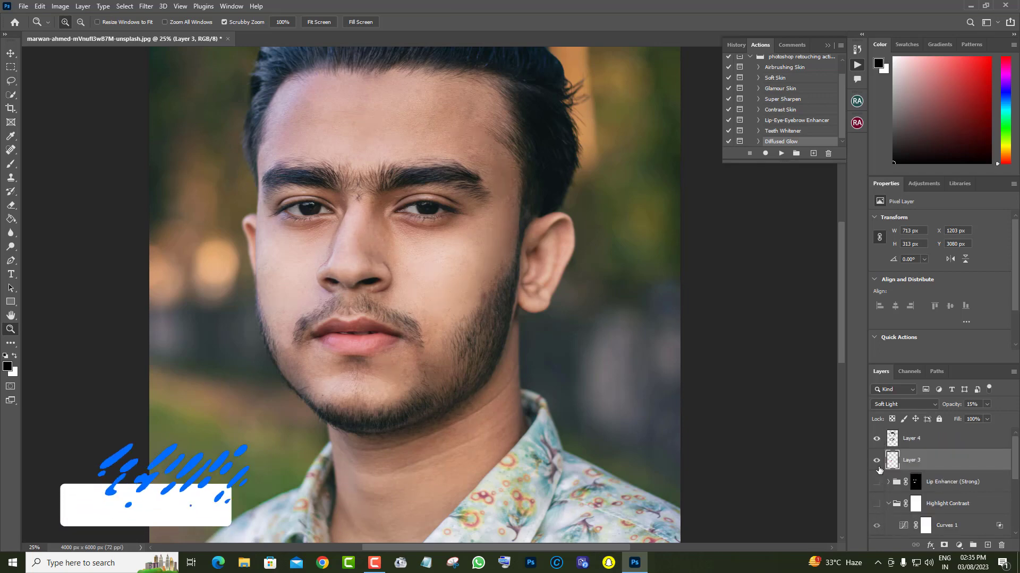
scroll(877, 526, down, 5)
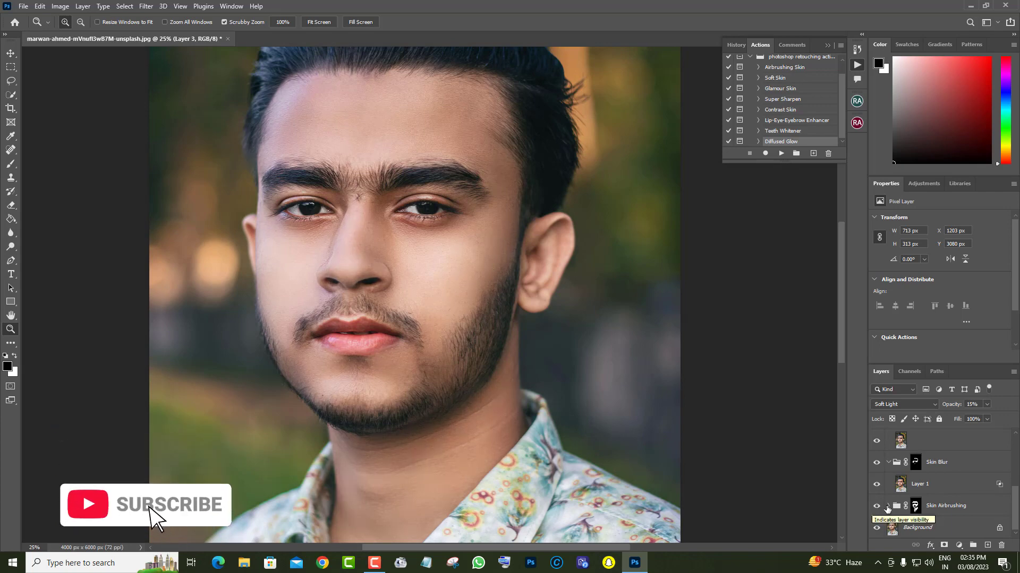
Try lower opacity values on the Skin Airbrushing group and return it to 100%
click(915, 506)
click(986, 404)
drag(985, 415, 963, 421)
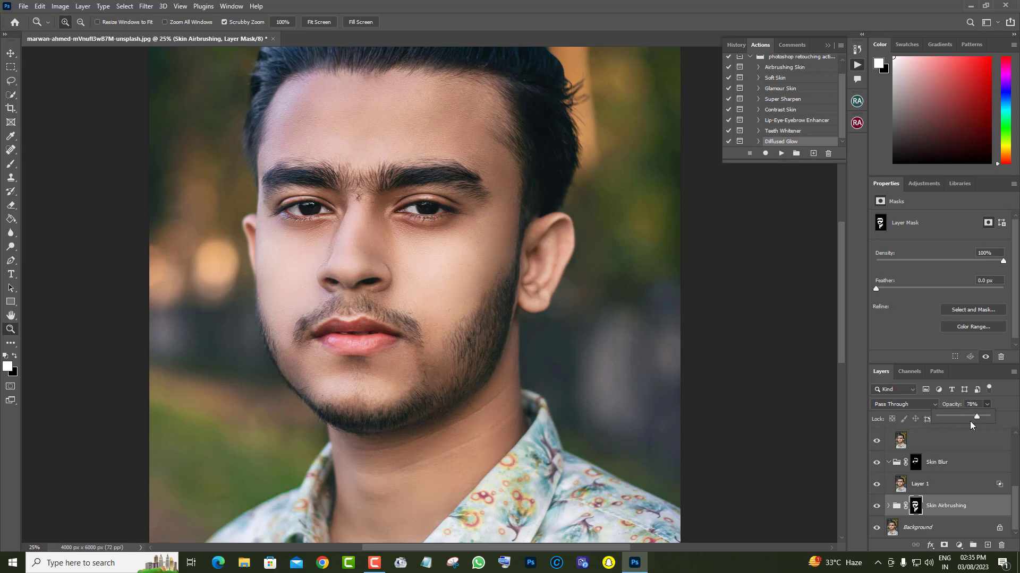
drag(968, 422, 998, 422)
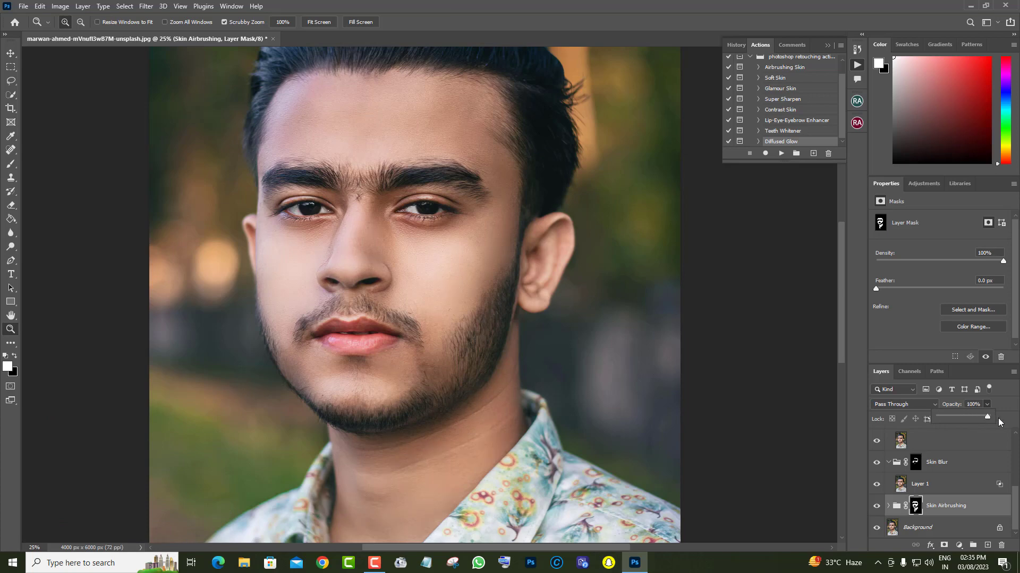